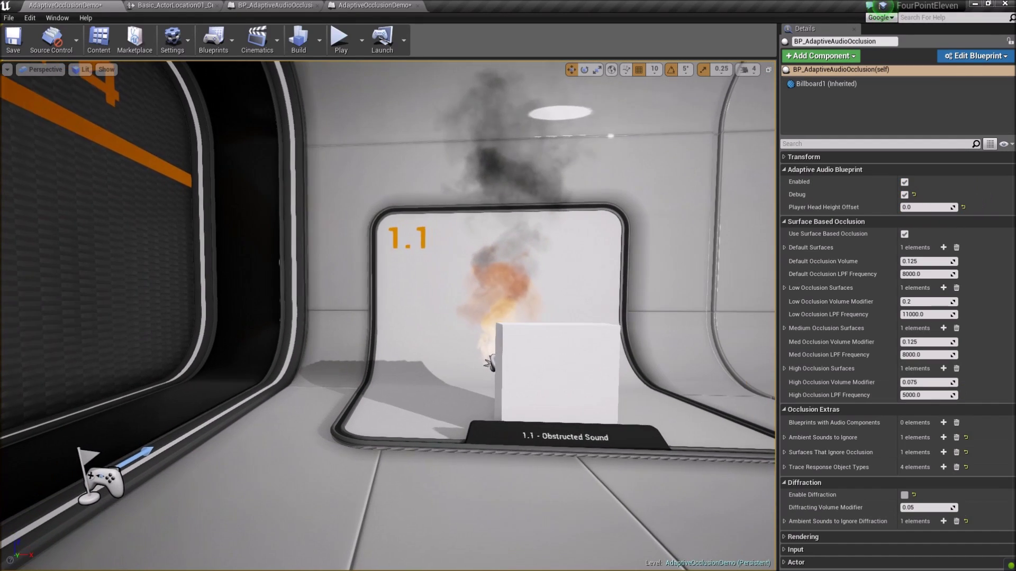
# - Play-test display 1.1 - Obstructed Sound with the Adaptive Audio Blueprint disabled, and stop the session
pyautogui.moveTo(510, 266); pyautogui.dragTo(521, 267, button='right')
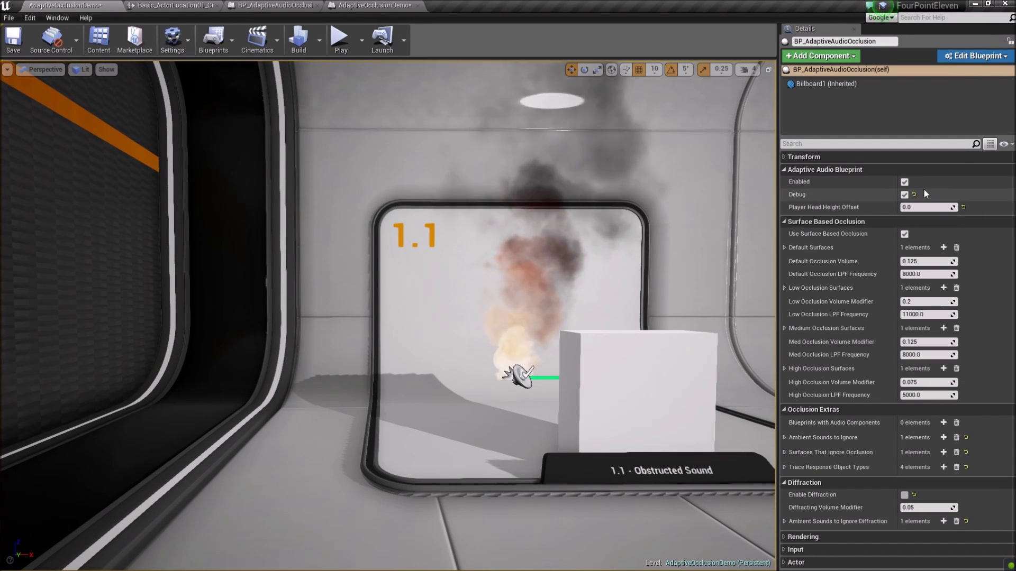
pyautogui.click(339, 40)
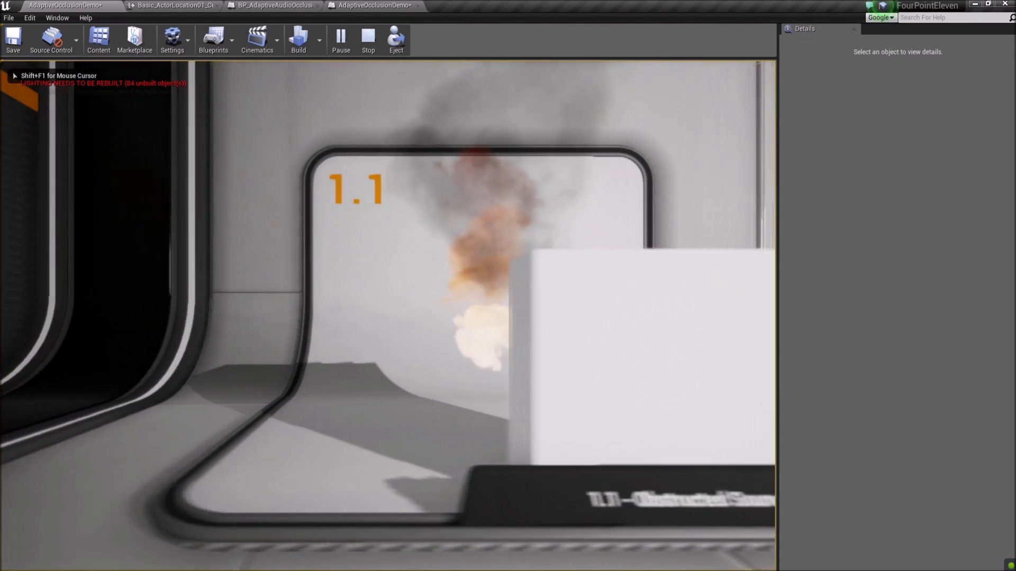
pyautogui.press('Escape')
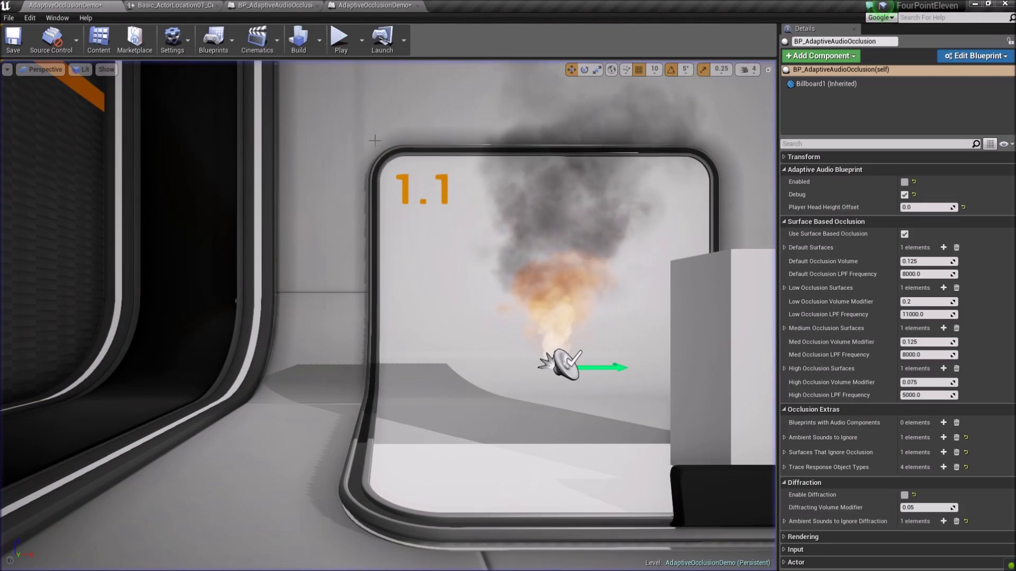
# - Review the Basic_ActorLocation01 sound cue's occlusion settings, and re-enable the Adaptive Audio Blueprint in the AdaptiveOcclusionDemo level
pyautogui.click(174, 5)
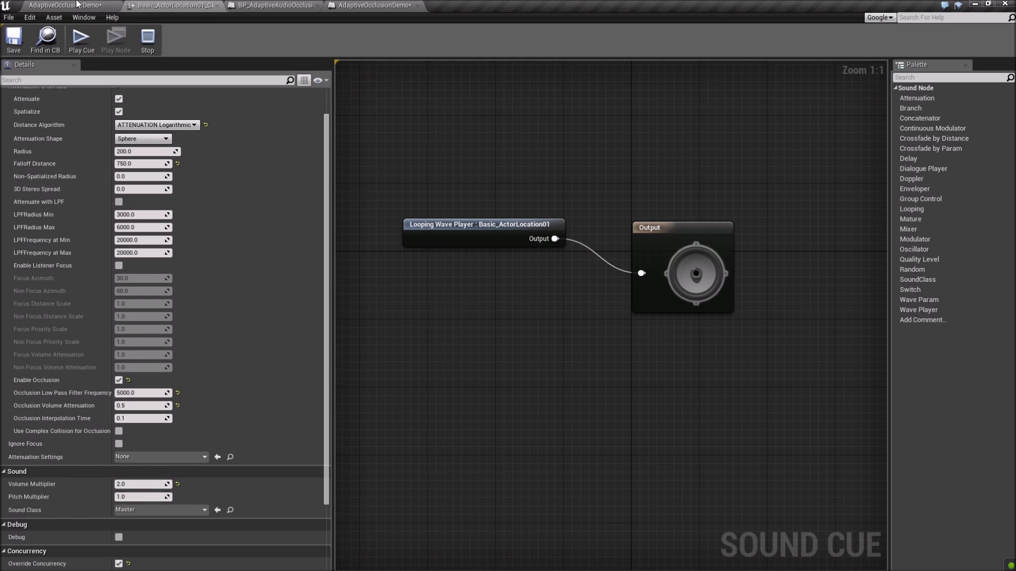
pyautogui.click(76, 5)
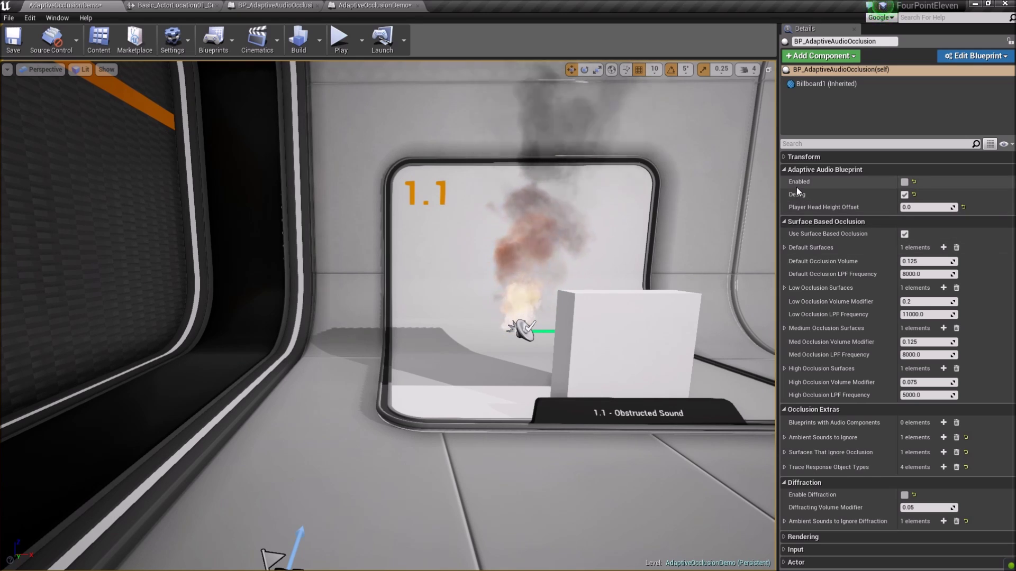
pyautogui.click(905, 183)
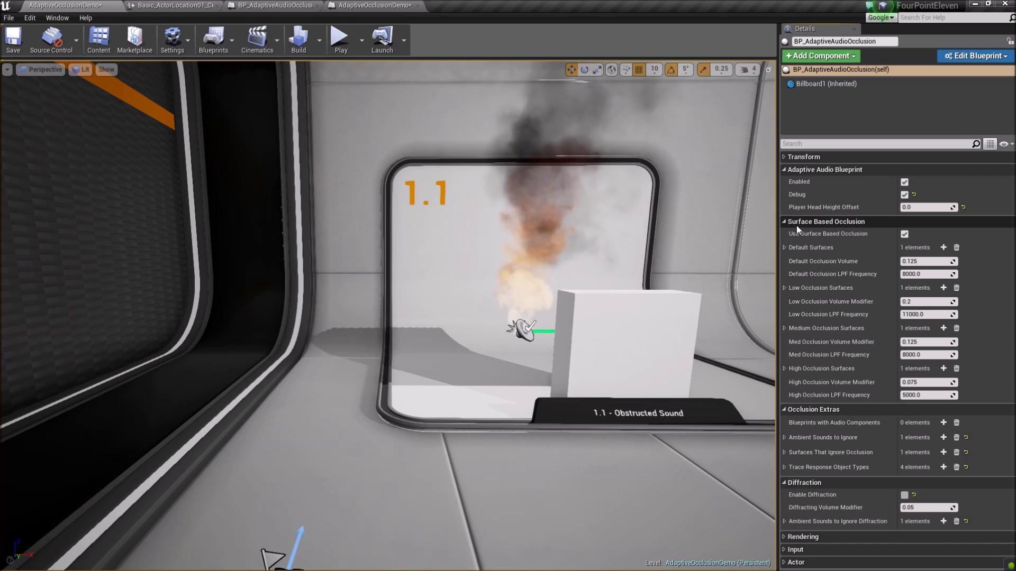
# - Examine the surface types assigned to the Default, Low, Medium and High Occlusion Surfaces in the Surface Based Occlusion settings
pyautogui.click(904, 235)
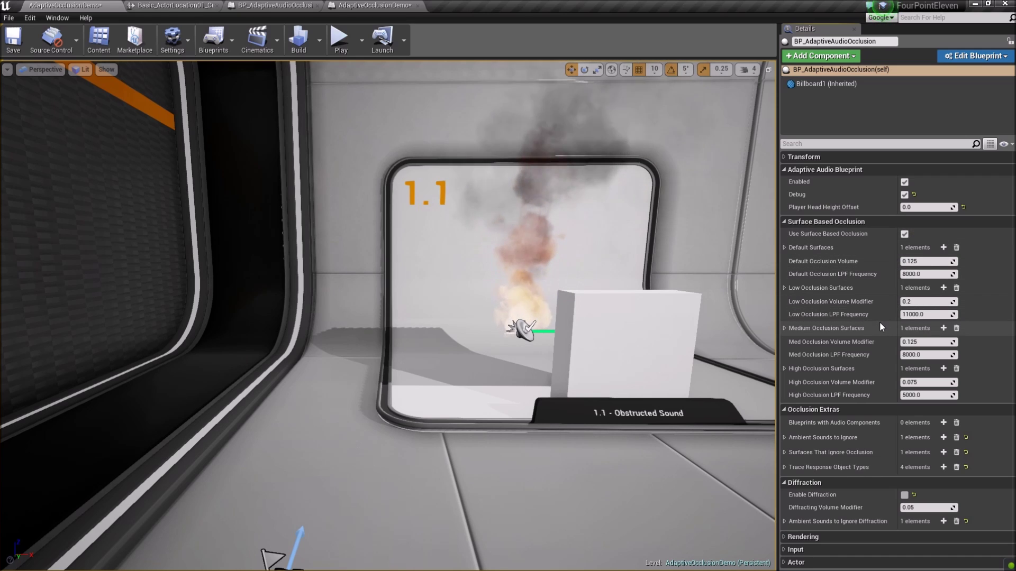
pyautogui.click(783, 248)
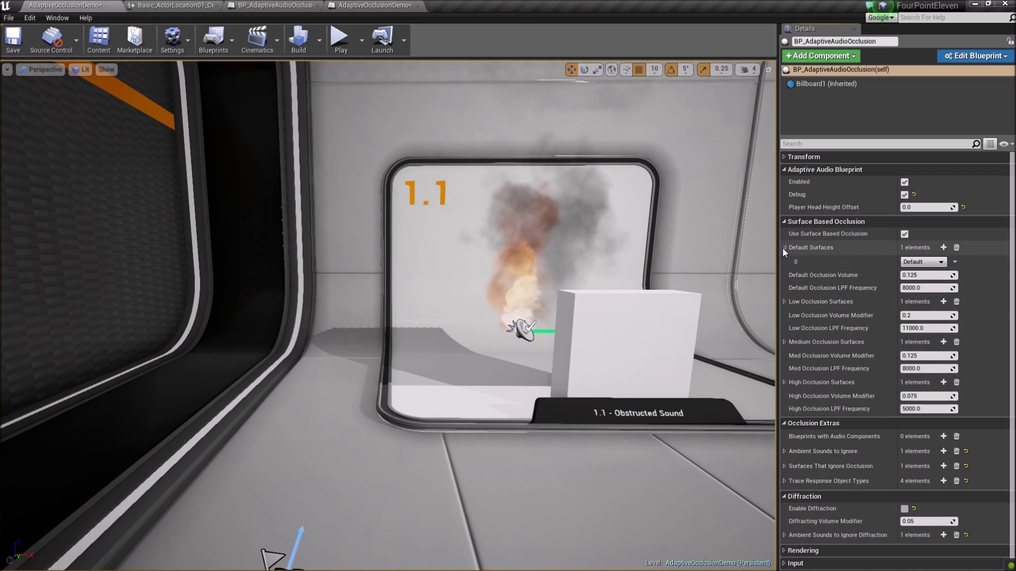
pyautogui.click(784, 248)
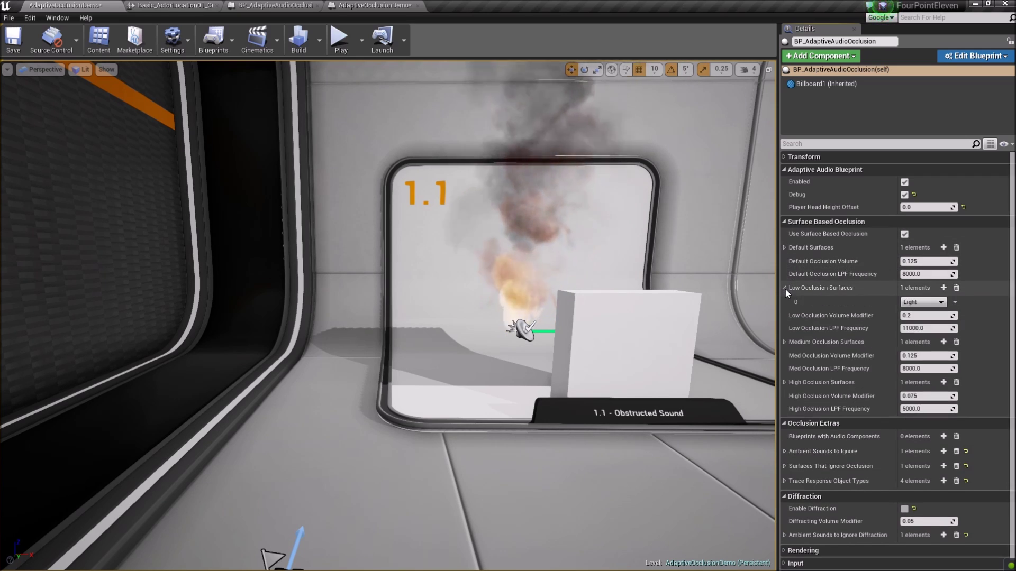
pyautogui.click(786, 327)
pyautogui.click(786, 327)
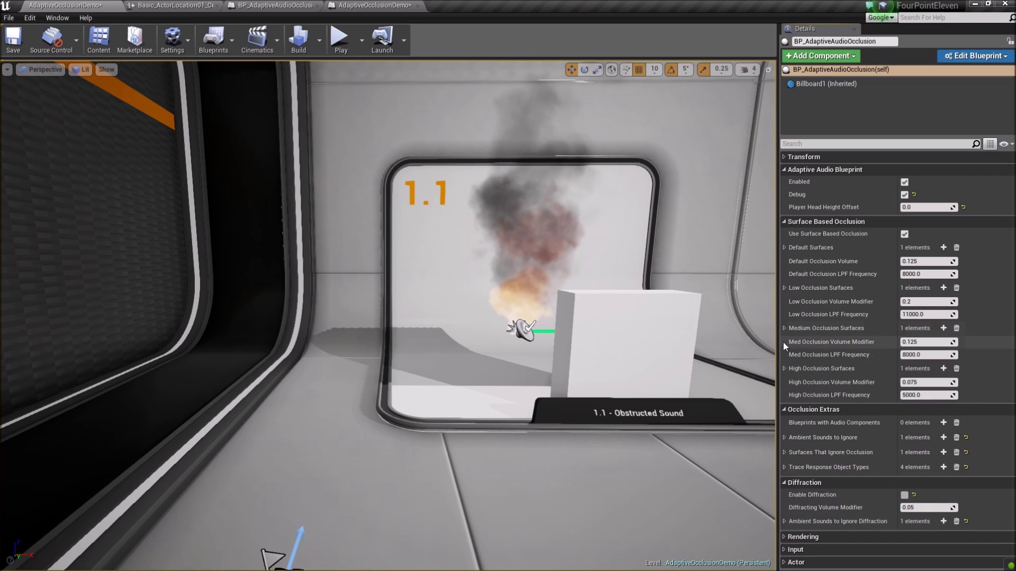
pyautogui.click(784, 369)
pyautogui.click(783, 369)
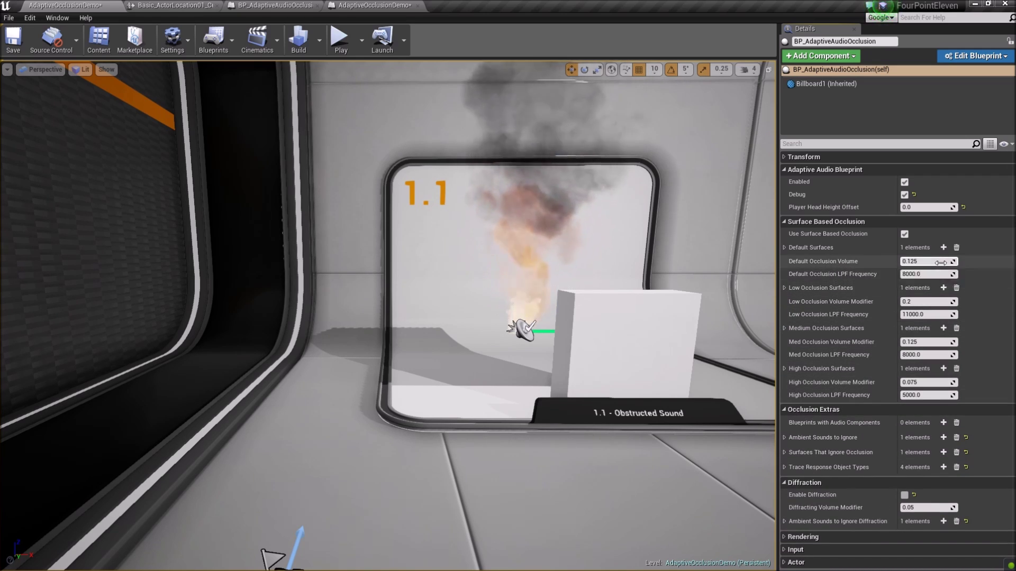
pyautogui.press('Tab')
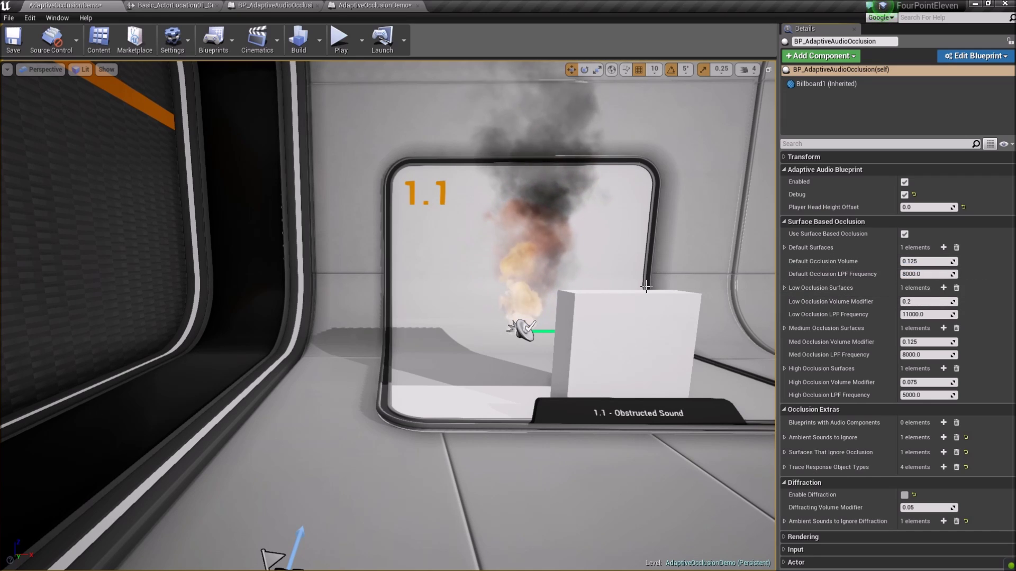
# - Run the level and test display 1.1's sound from beside, behind and above the white obstructing box
pyautogui.click(339, 41)
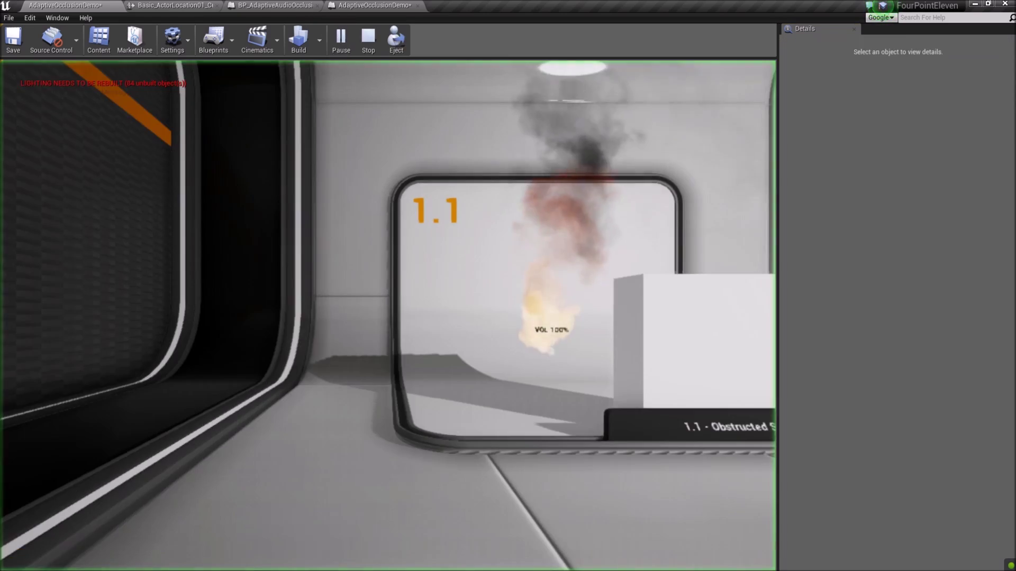
pyautogui.press('a')
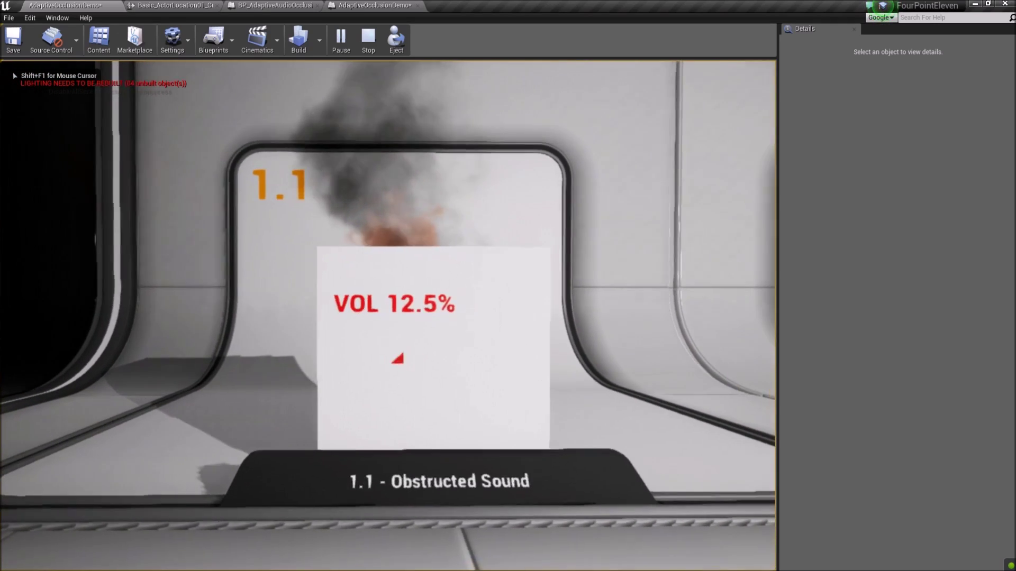
pyautogui.press('d')
pyautogui.press('a')
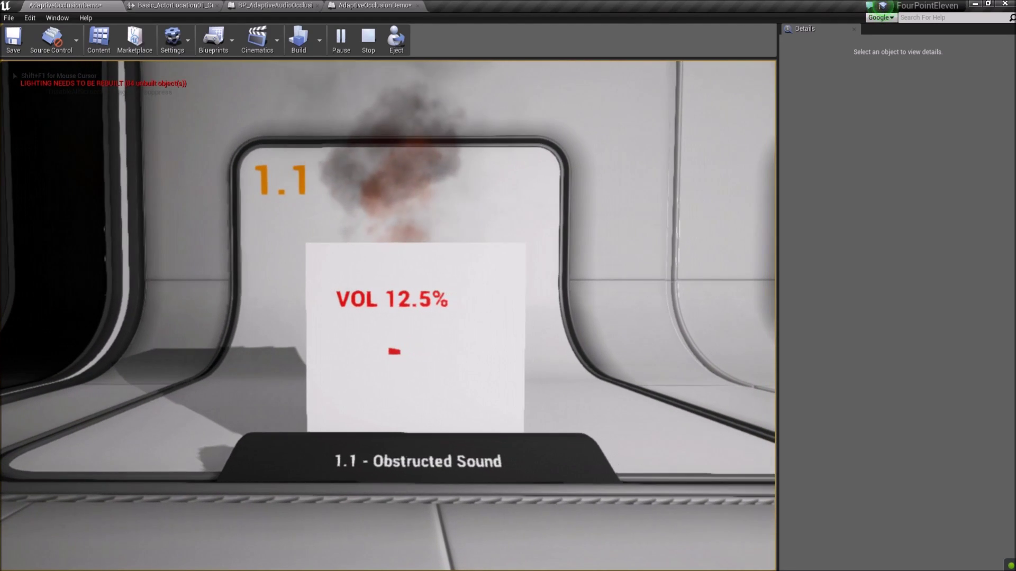
pyautogui.press('e')
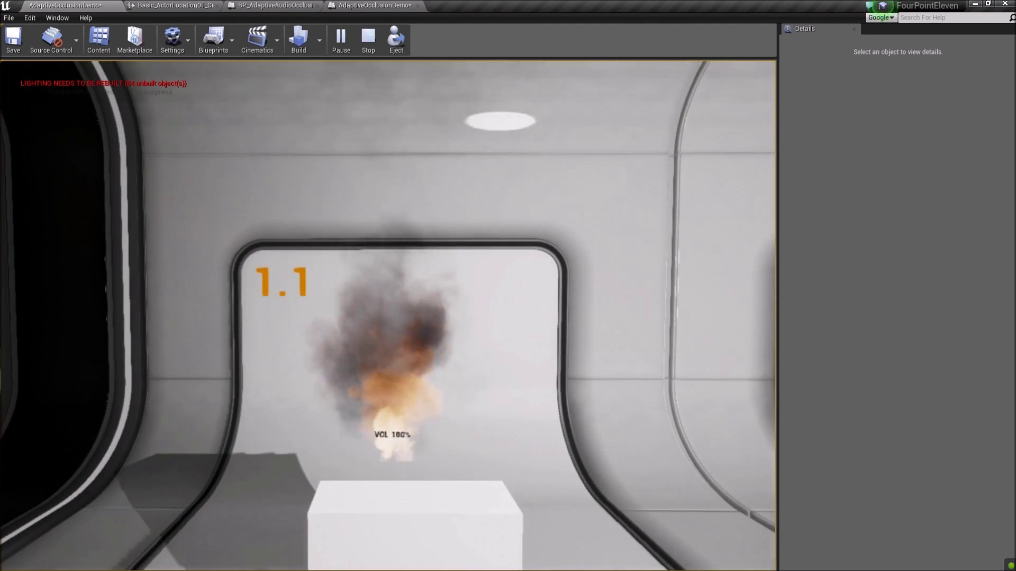
# - Test display 1.2's surface-based occlusion from behind the Light, Medium and Heavy boxes, and end the play session near display 1.3
pyautogui.press('d')
pyautogui.press('d')
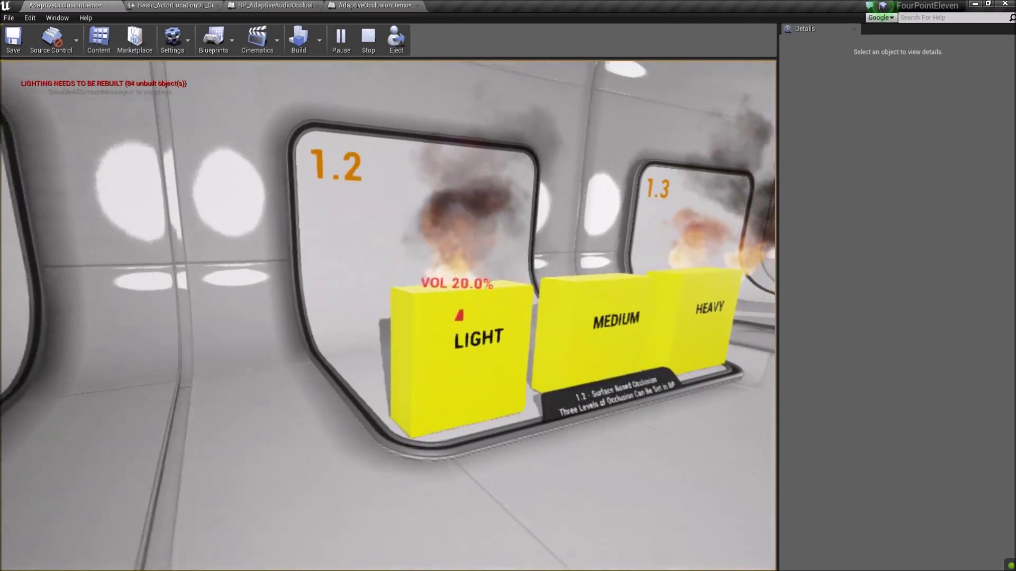
pyautogui.press('w')
pyautogui.press('a')
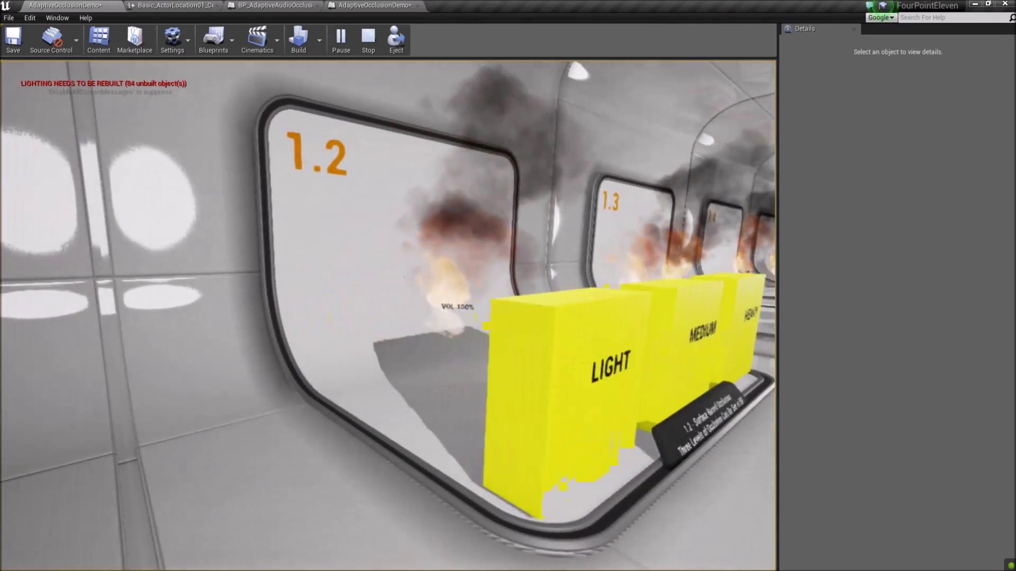
pyautogui.press('d')
pyautogui.press('d')
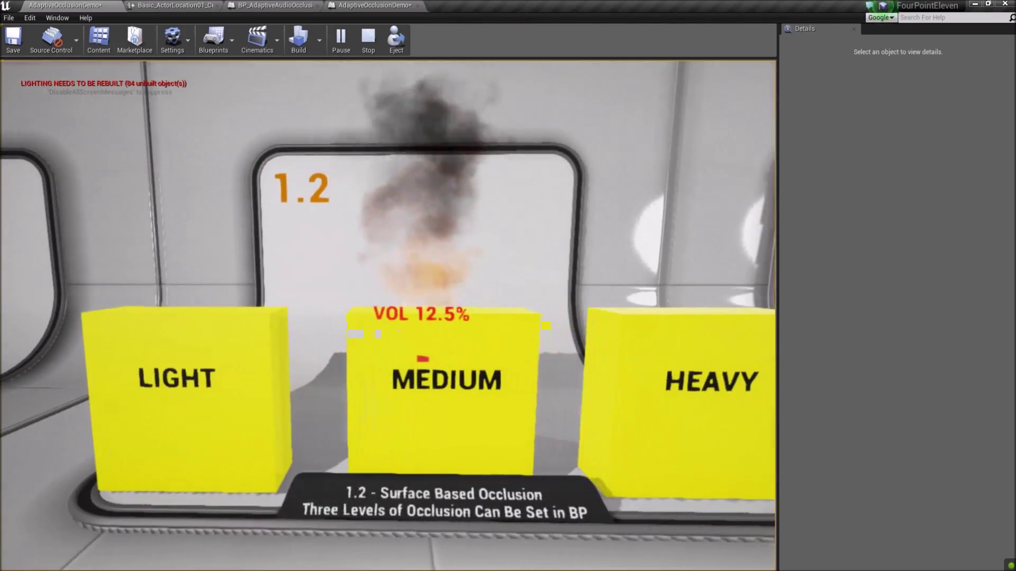
pyautogui.press('d')
pyautogui.press('d')
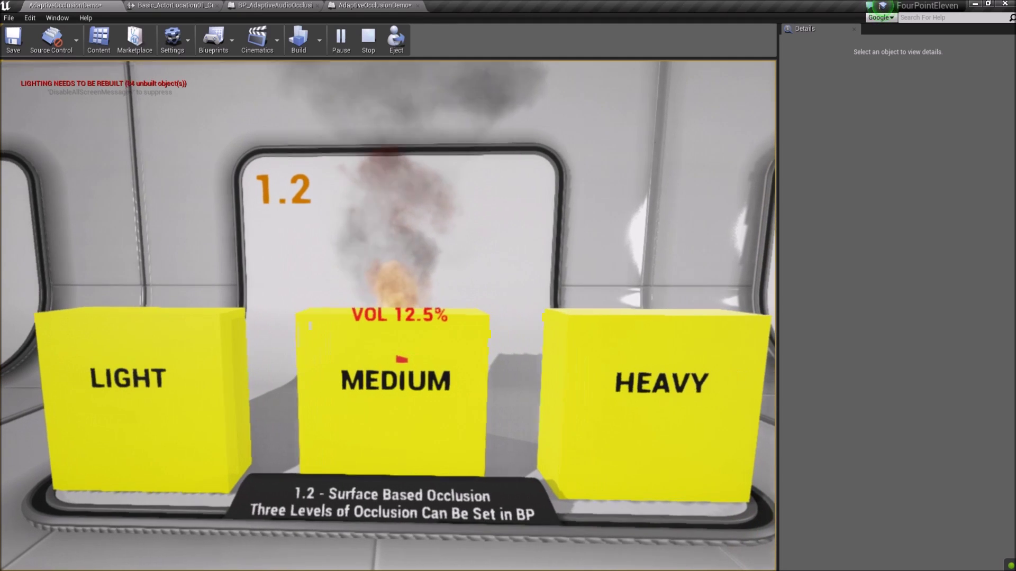
pyautogui.press('d')
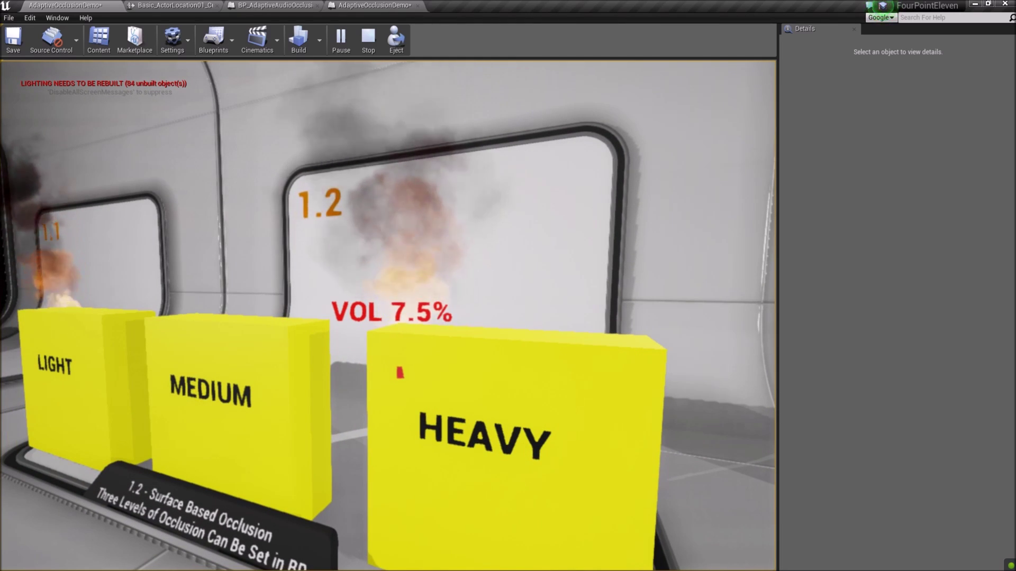
pyautogui.press('d')
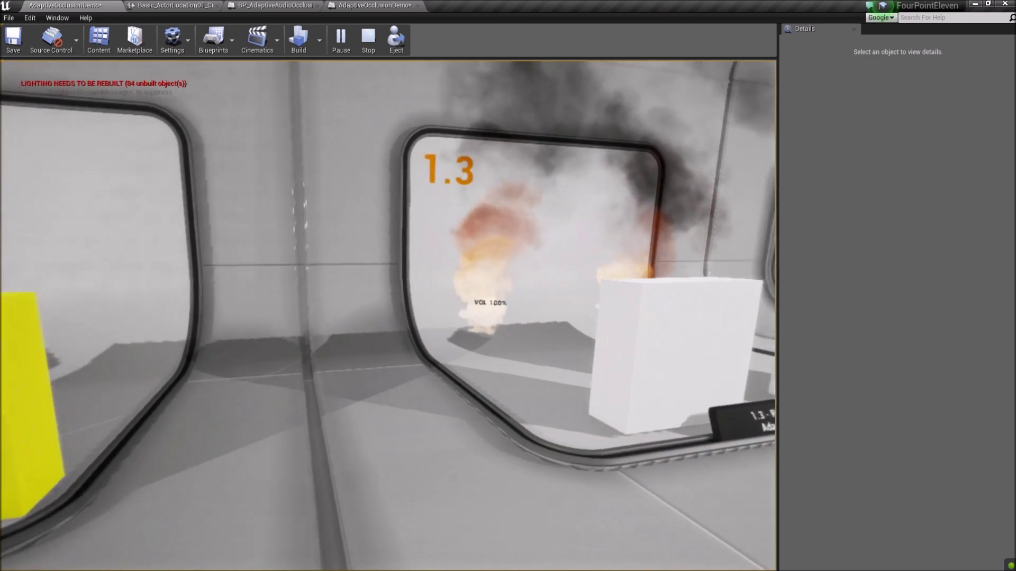
pyautogui.press('s')
pyautogui.hotkey('shift', 'F1')
pyautogui.press('Escape')
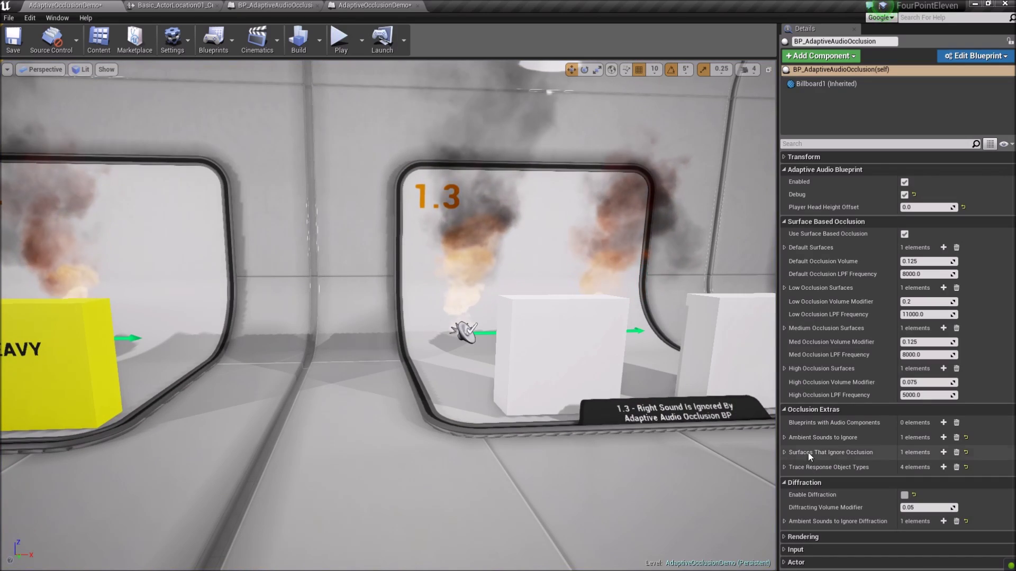
# - Add an element to Blueprints with Audio Components to preview its selectable classes, and clear the list again
pyautogui.moveTo(624, 370); pyautogui.dragTo(620, 393, button='right')
pyautogui.press('s')
pyautogui.press('d')
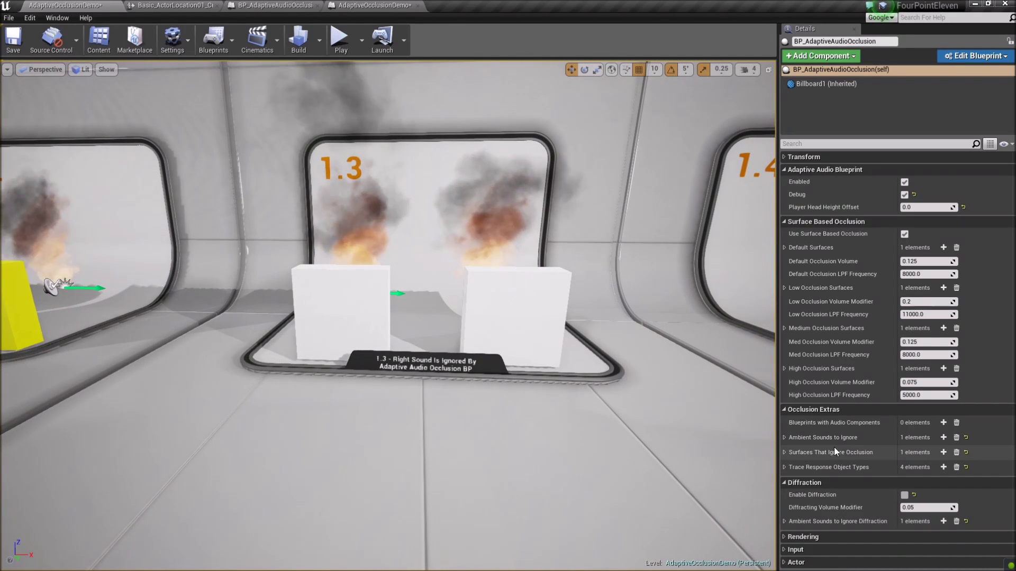
pyautogui.click(943, 423)
pyautogui.click(919, 438)
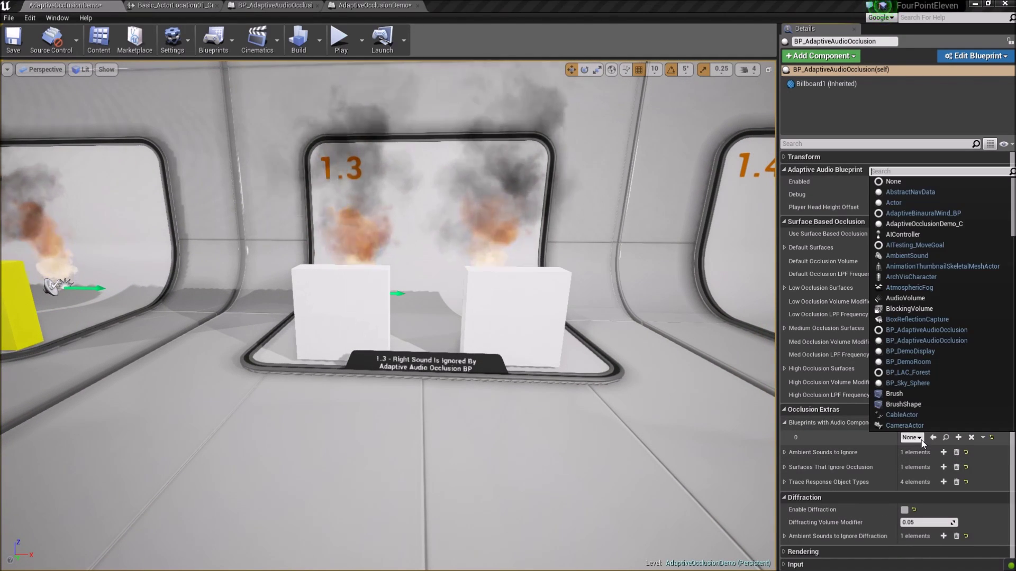
pyautogui.click(919, 438)
pyautogui.click(956, 422)
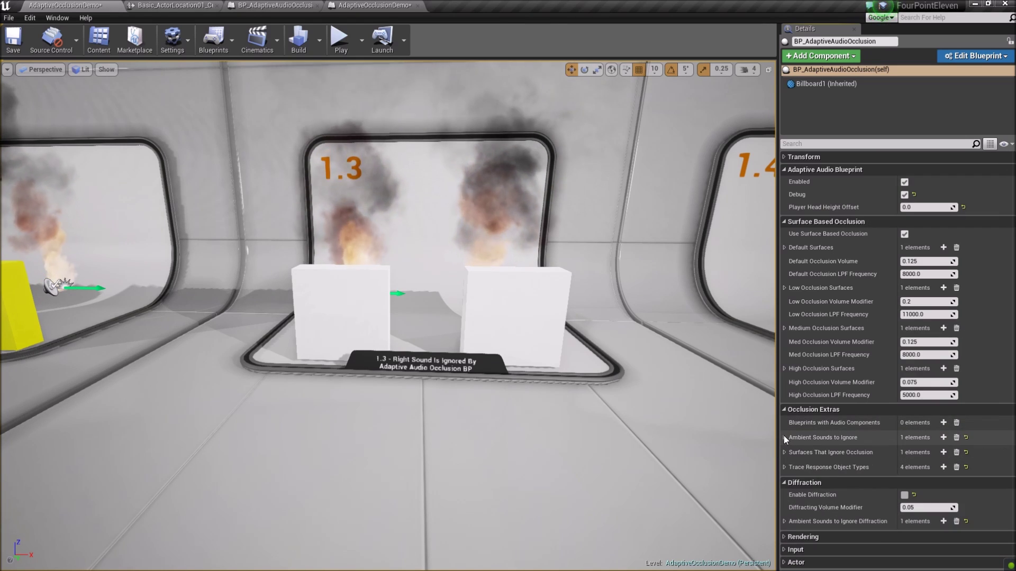
# - Run the level at display 1.3 and compare the occluded and ignored sounds from behind and above the two white boxes
pyautogui.rightClick(488, 458)
pyautogui.click(509, 424)
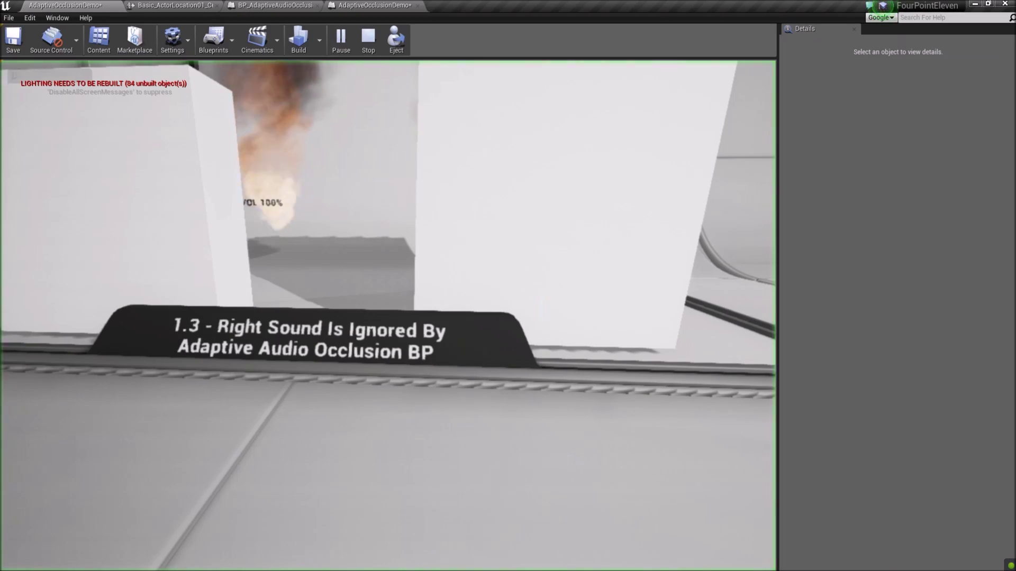
pyautogui.press('s')
pyautogui.press('w')
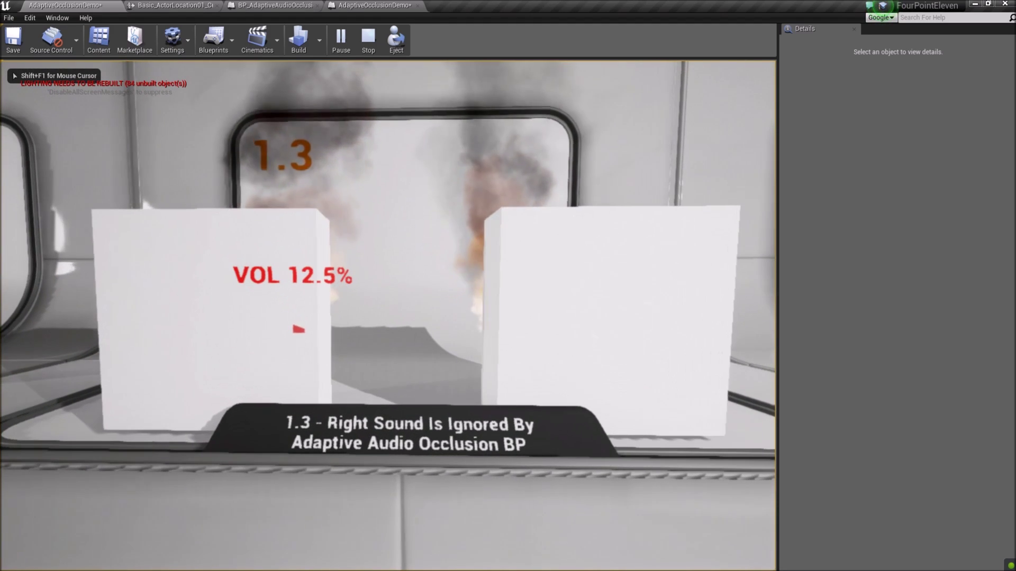
pyautogui.press('s')
pyautogui.press('a')
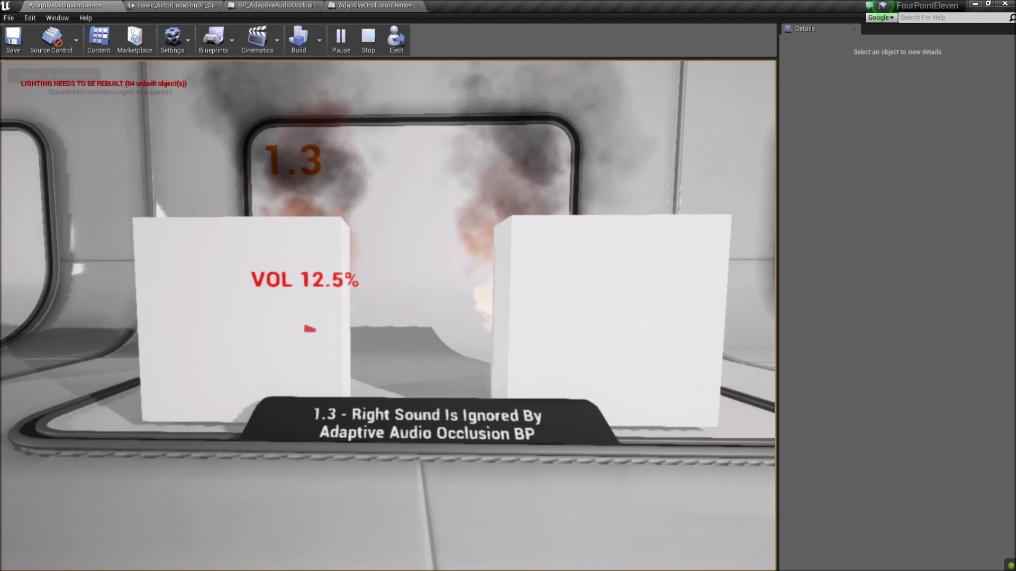
pyautogui.press('e')
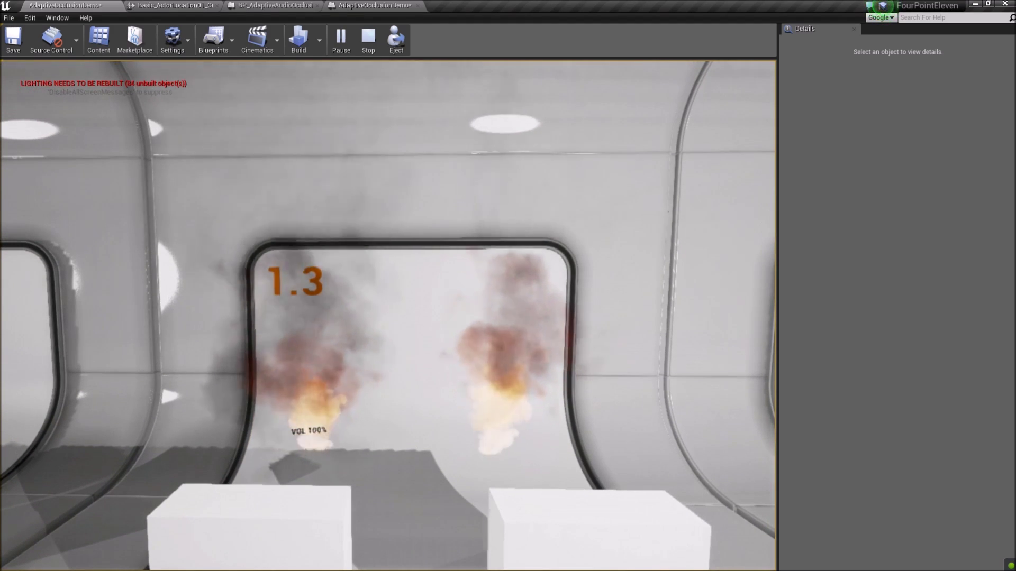
pyautogui.press('q')
pyautogui.press('q')
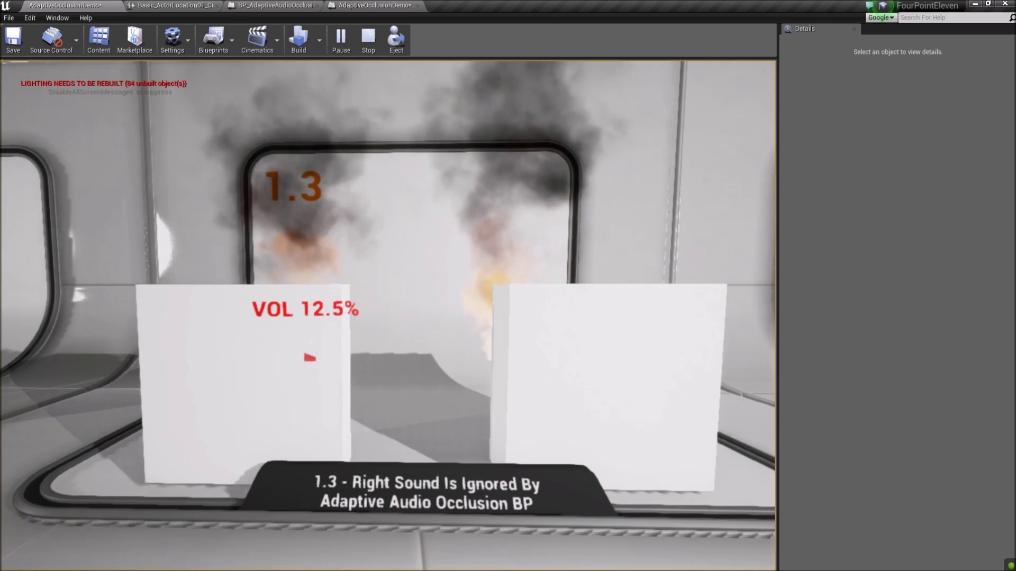
pyautogui.press('s')
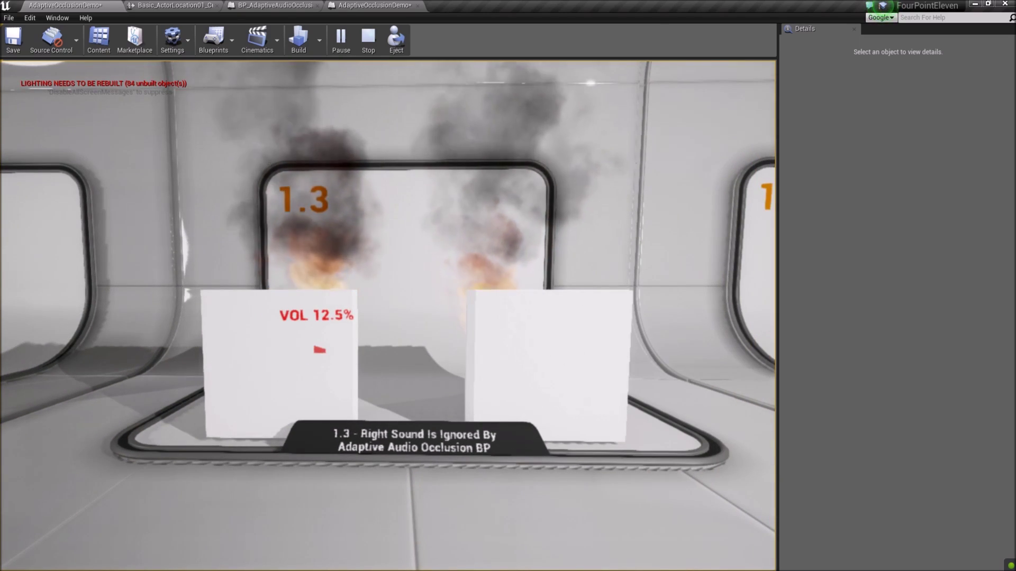
# - Walk to display 1.4 and test its sound from behind and beside the red Ignored Surface box
pyautogui.press('w')
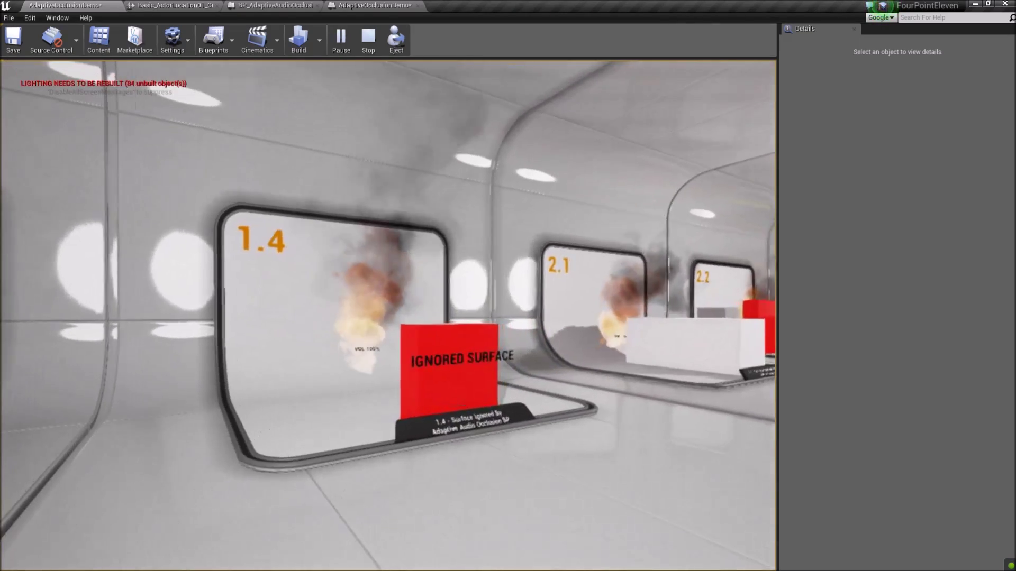
pyautogui.press('d')
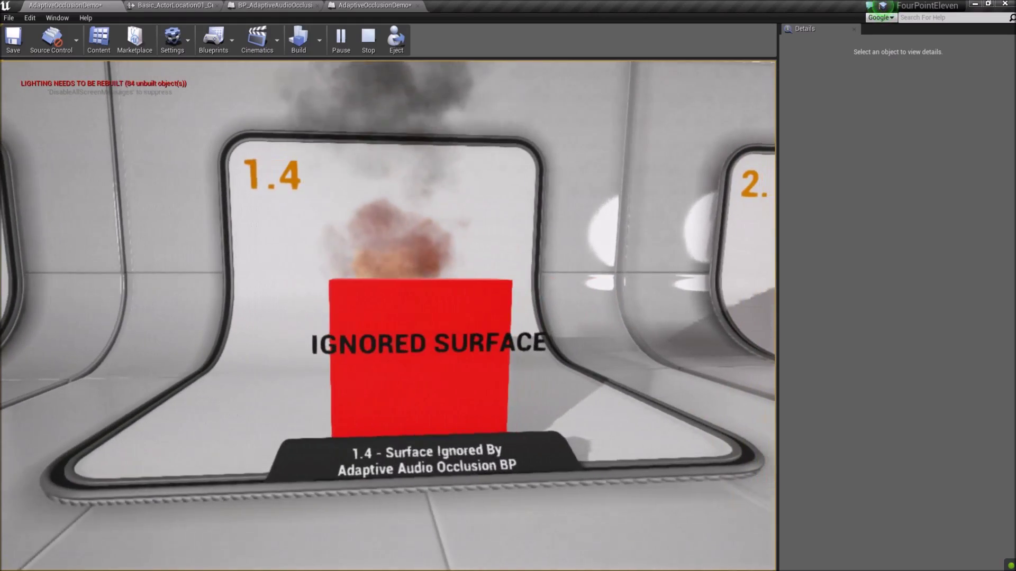
pyautogui.press('a')
pyautogui.press('d')
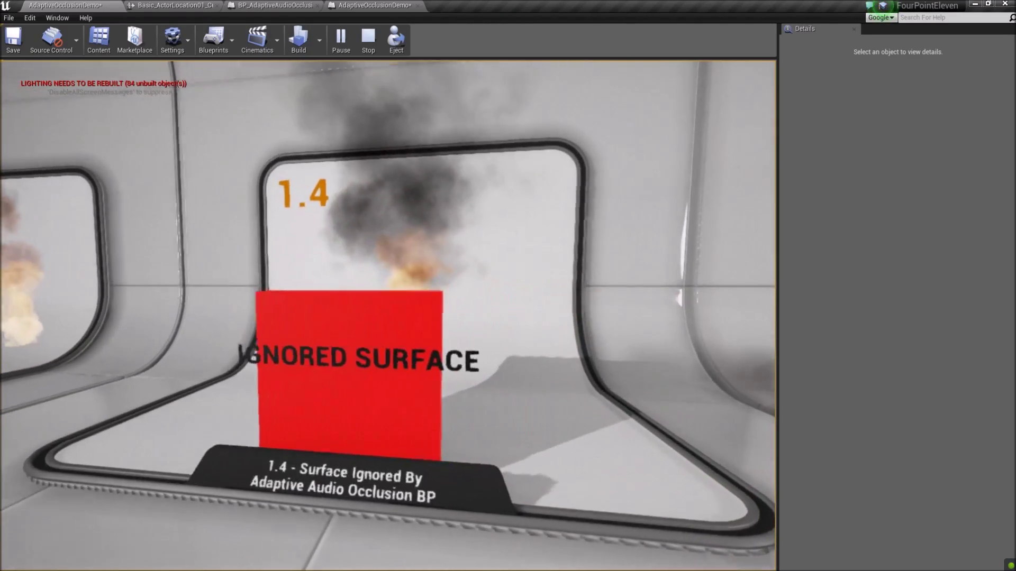
# - Compare display 1.4's sound again from in front of and beside the Ignored Surface box, and end the play session
pyautogui.press('a')
pyautogui.press('s')
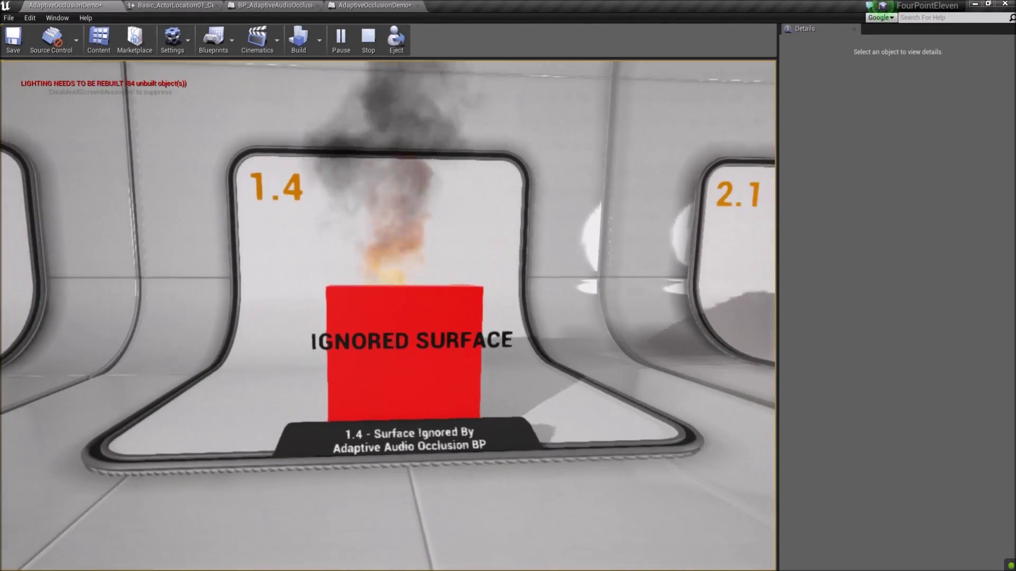
pyautogui.press('w')
pyautogui.press('d')
pyautogui.press('a')
pyautogui.press('a')
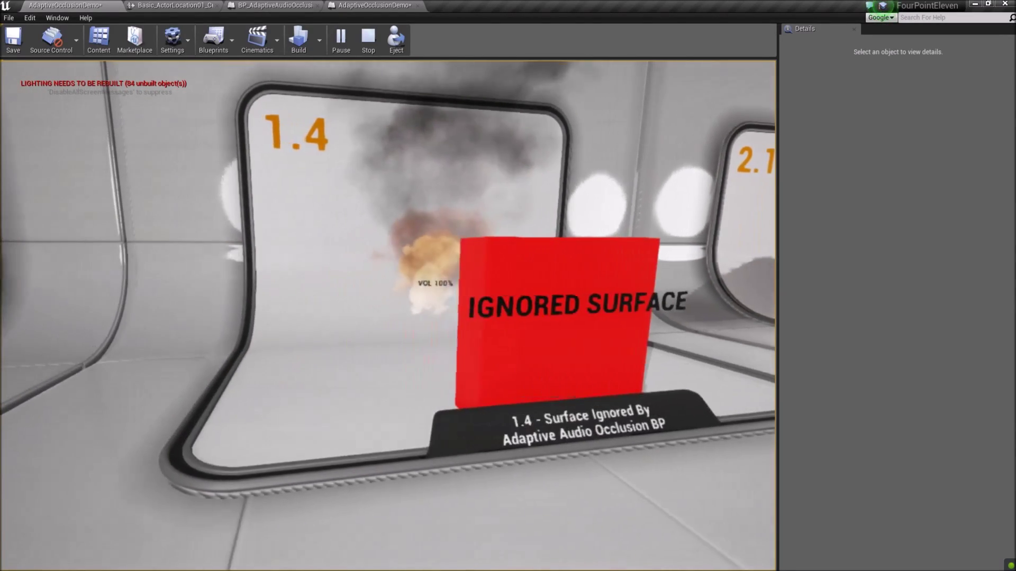
pyautogui.press('d')
pyautogui.press('s')
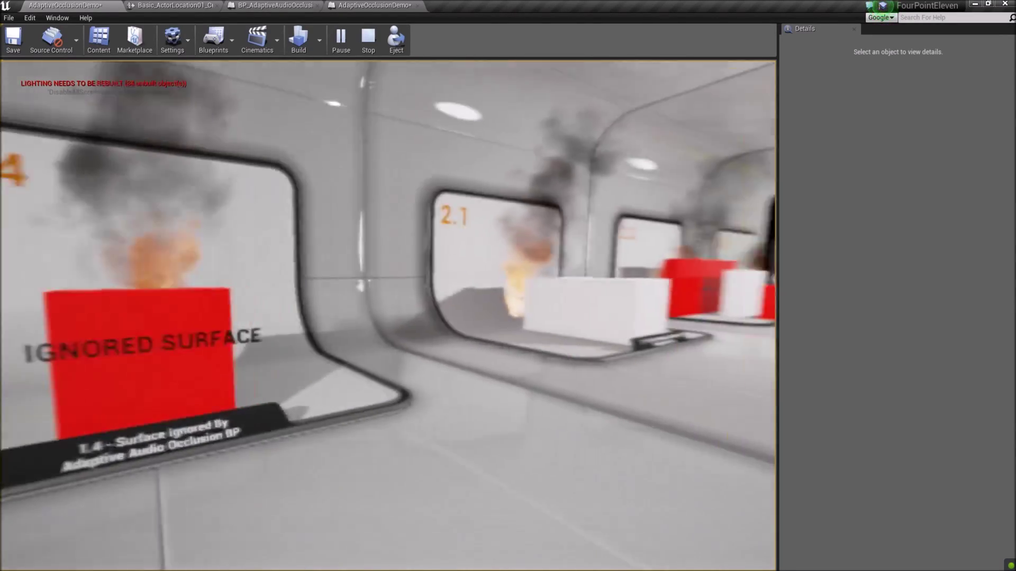
pyautogui.press('w')
pyautogui.press('a')
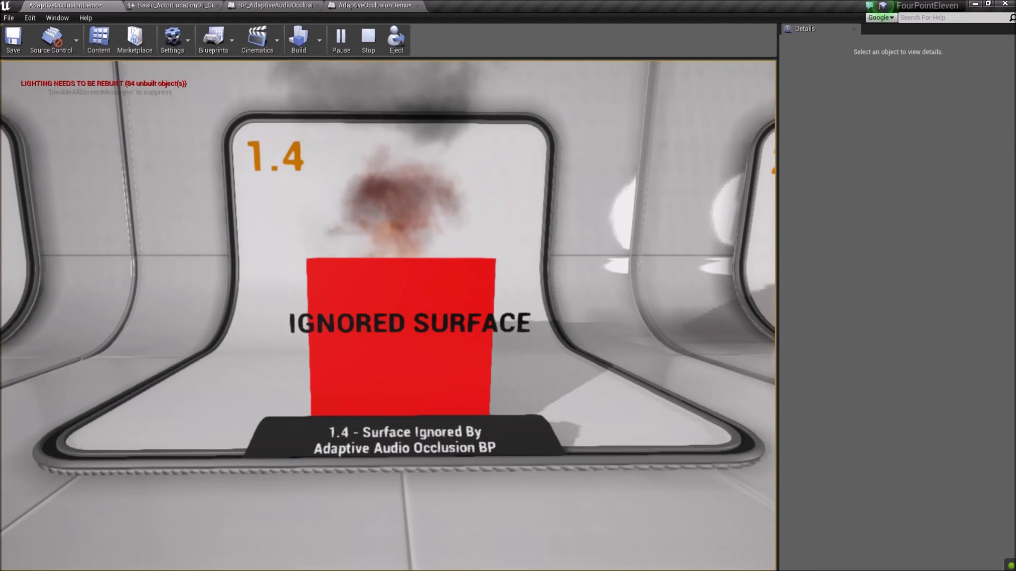
pyautogui.press('Escape')
# - Return to display 1.1, select the BP_AdaptiveAudioOcclusion actor in the level and enable diffraction on it
pyautogui.press('s')
pyautogui.moveTo(539, 431); pyautogui.dragTo(463, 463, button='right')
pyautogui.press('w')
pyautogui.press('a')
pyautogui.press('w')
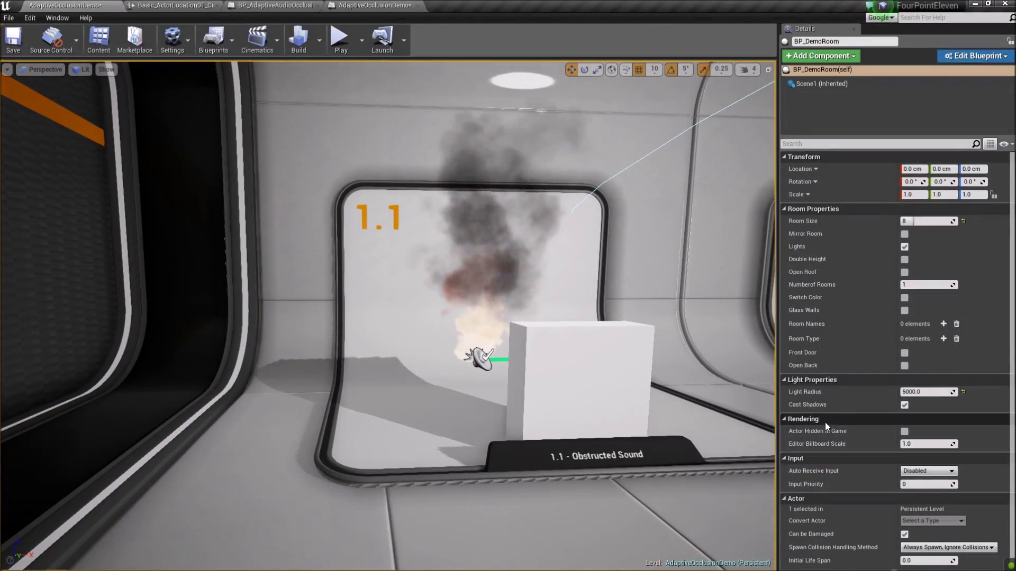
pyautogui.moveTo(590, 322); pyautogui.dragTo(722, 333, button='right')
pyautogui.click(549, 335)
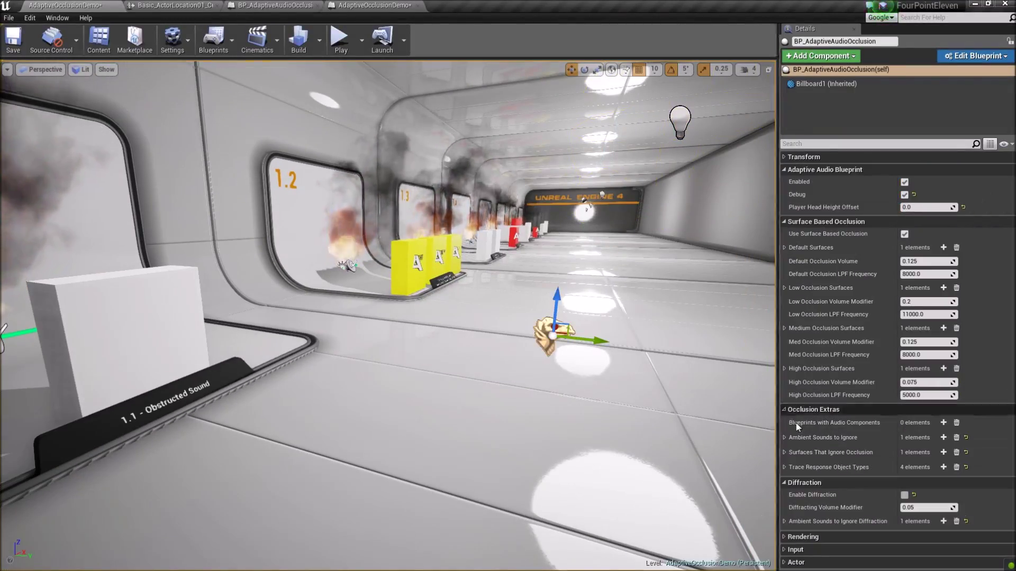
pyautogui.moveTo(712, 467); pyautogui.dragTo(576, 467, button='right')
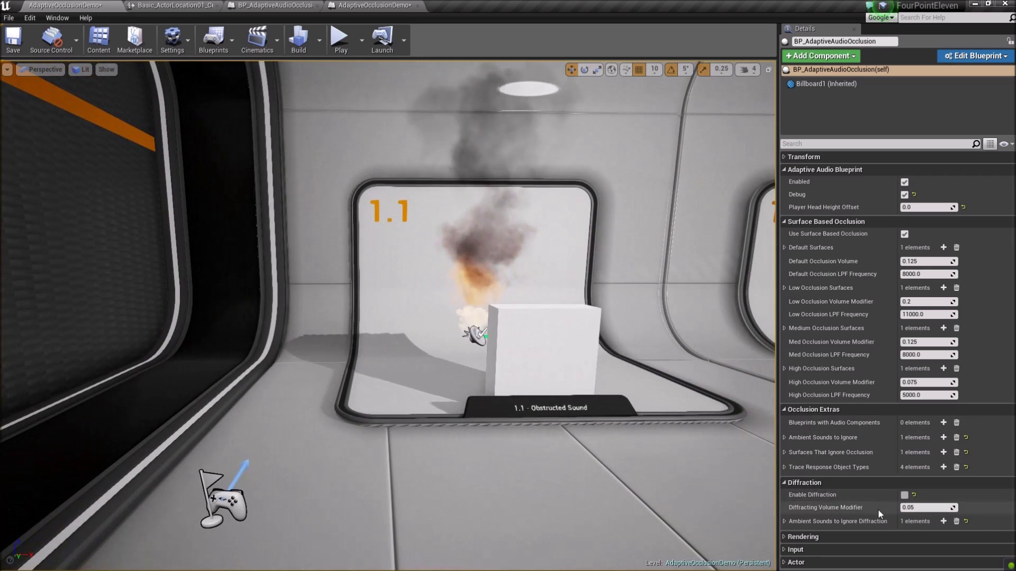
pyautogui.click(904, 496)
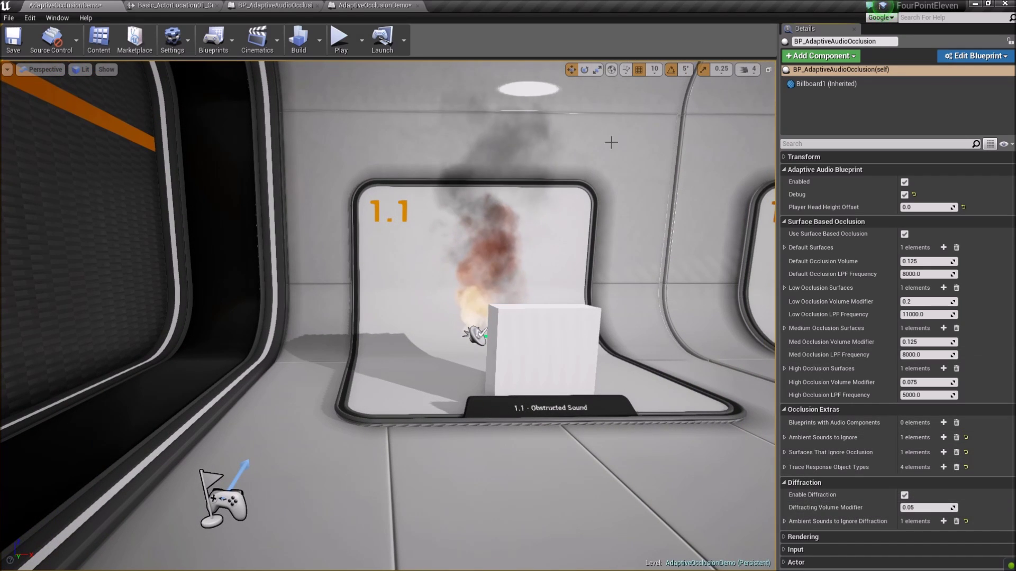
# - Run the level at display 1.1 and test the diffraction sounds by strafing in front of the white box
pyautogui.click(341, 41)
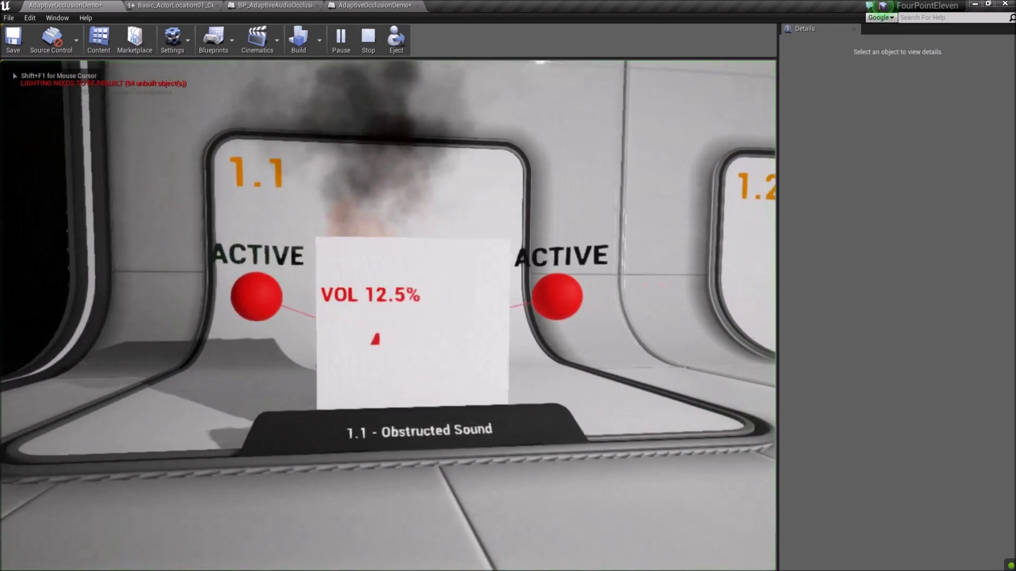
pyautogui.press('a')
pyautogui.press('d')
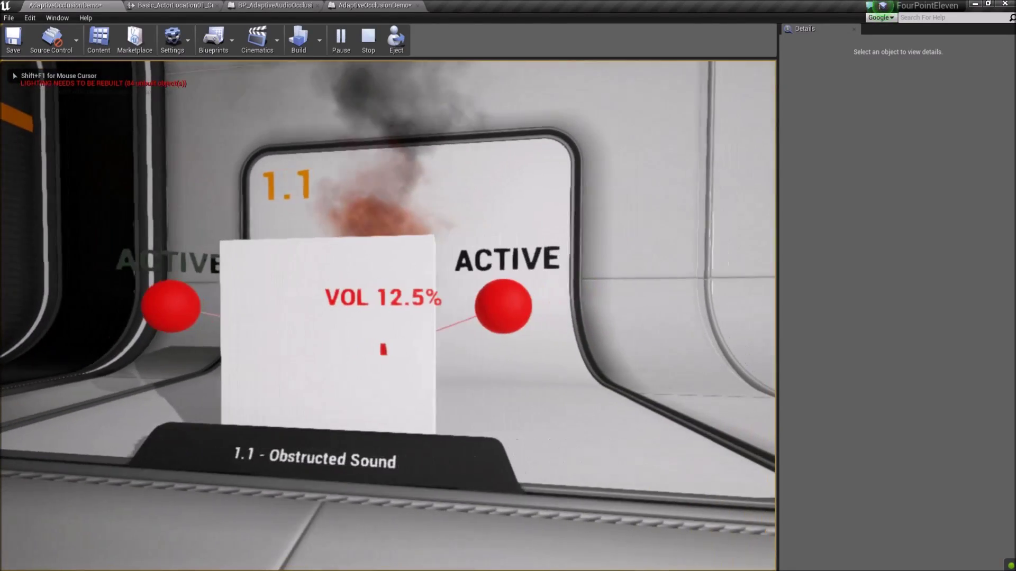
pyautogui.press('a')
pyautogui.press('d')
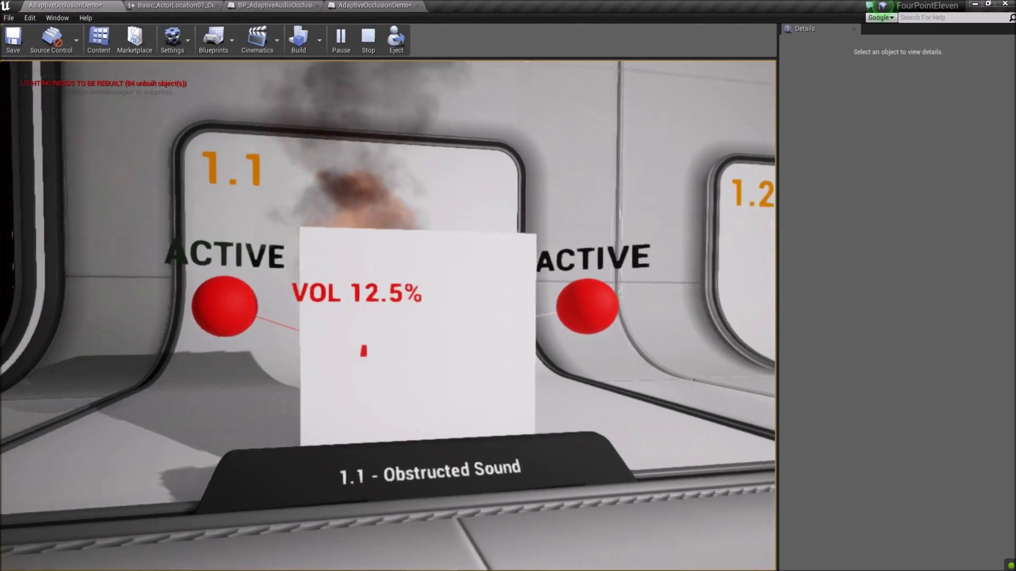
pyautogui.press('a')
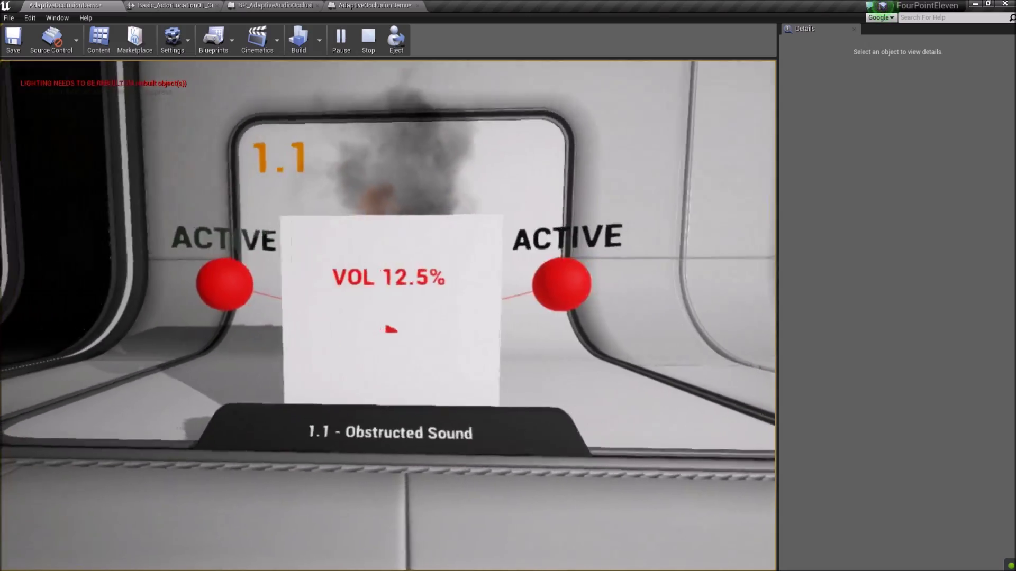
# - Walk to display 2.1 and test its obstructed diffraction sounds from in front of the white box
pyautogui.press('s')
pyautogui.press('d')
pyautogui.press('w')
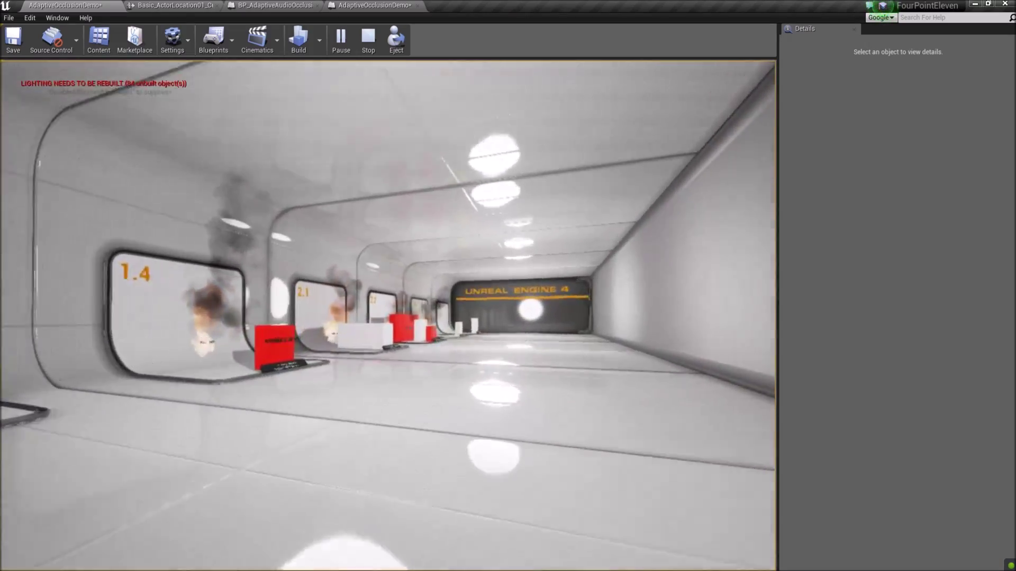
pyautogui.press('w')
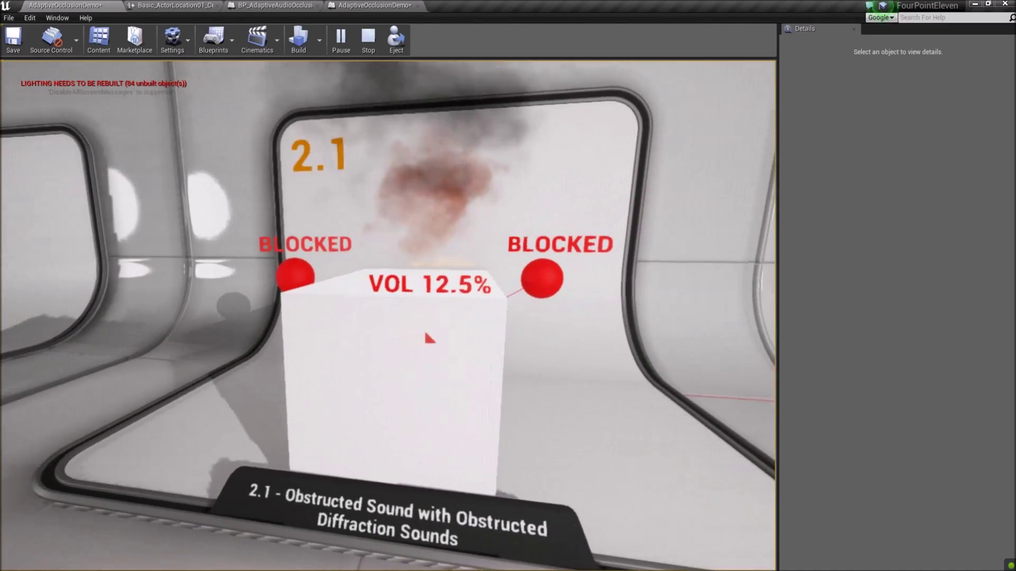
pyautogui.press('d')
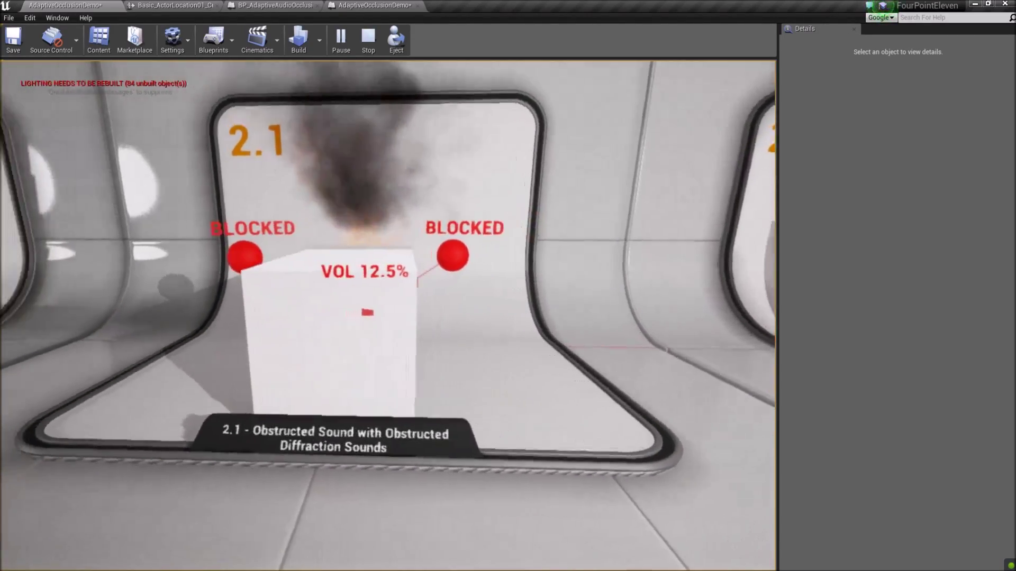
# - Walk to display 2.2 and test from several angles how its sound and diffraction traces ignore the red surfaces
pyautogui.press('d')
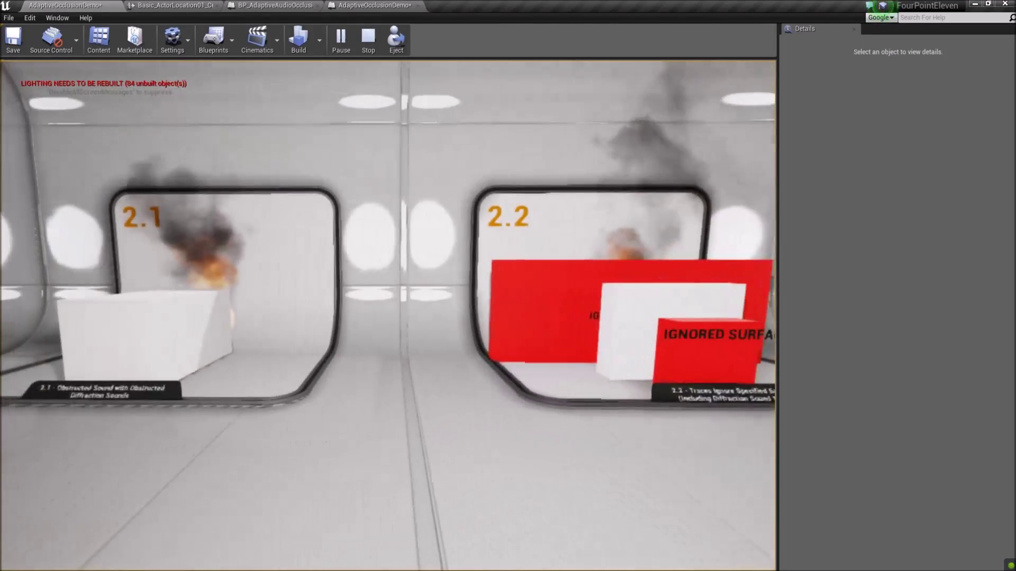
pyautogui.press('w')
pyautogui.press('d')
pyautogui.press('w')
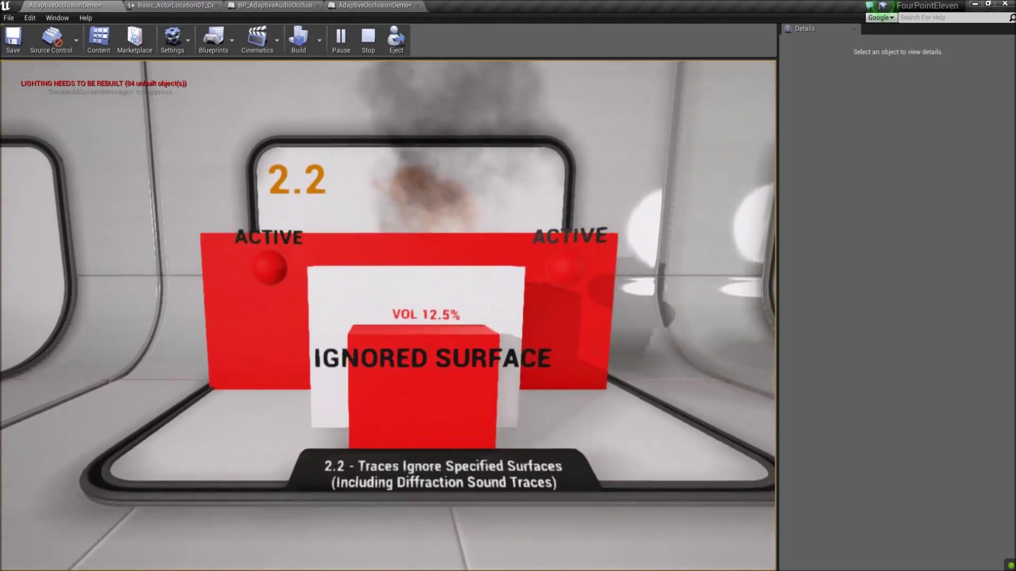
pyautogui.press('a')
pyautogui.press('d')
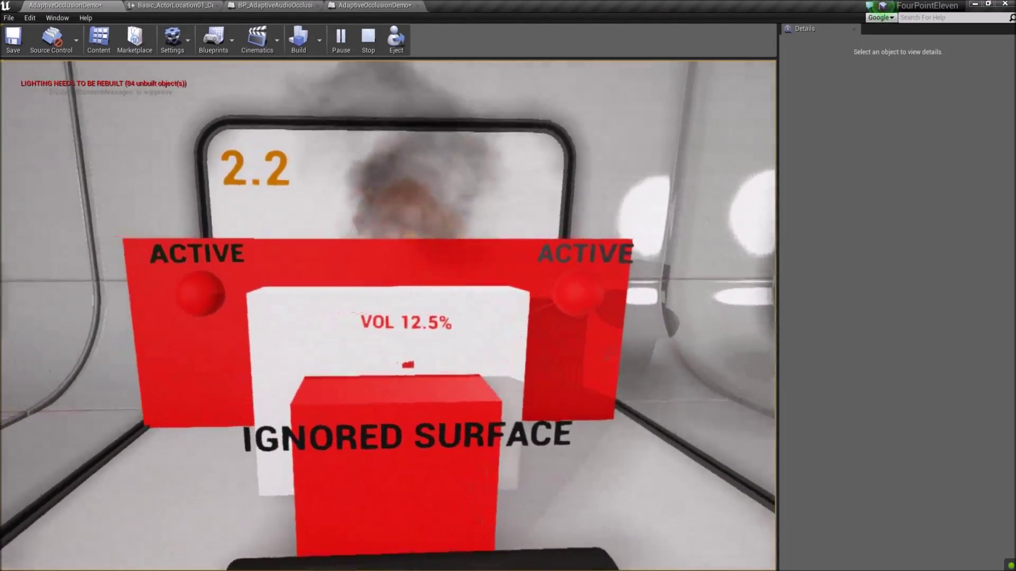
pyautogui.press('q')
pyautogui.press('a')
pyautogui.press('a')
pyautogui.press('d')
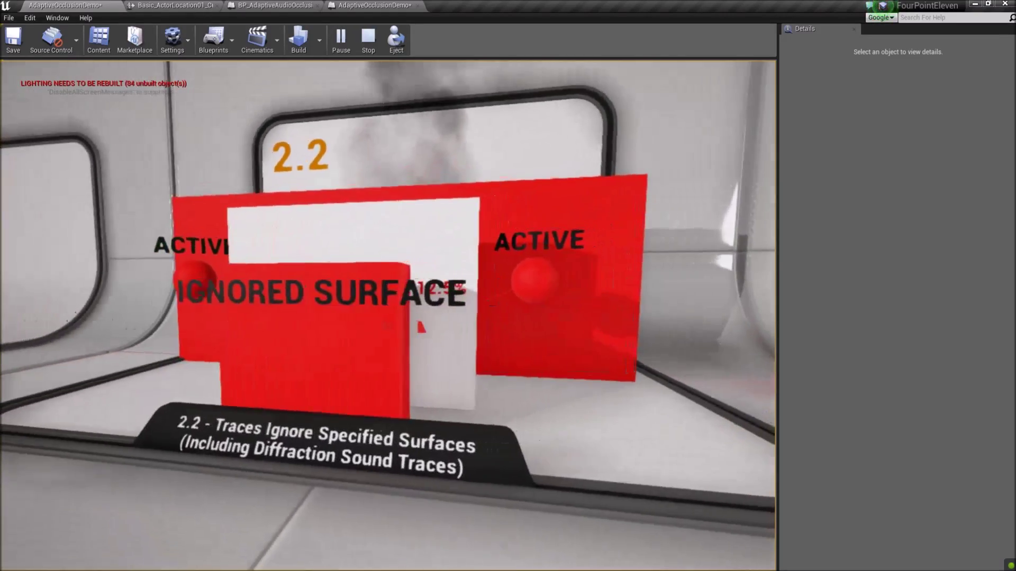
pyautogui.press('a')
pyautogui.press('s')
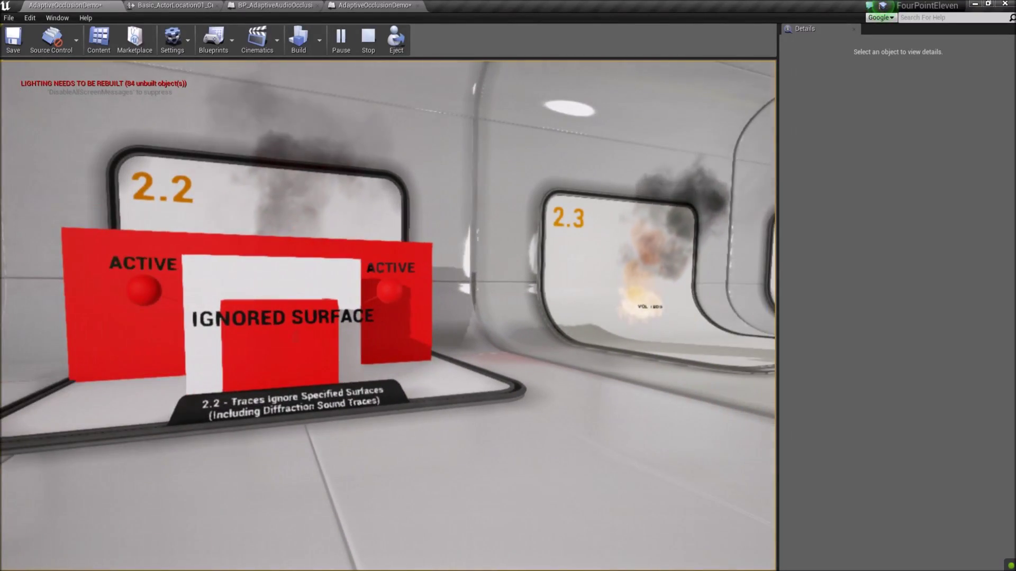
# - Test display 2.3's diffraction-ignored sound beside and behind the white box, and end the play session at display 2.4
pyautogui.press('d')
pyautogui.press('w')
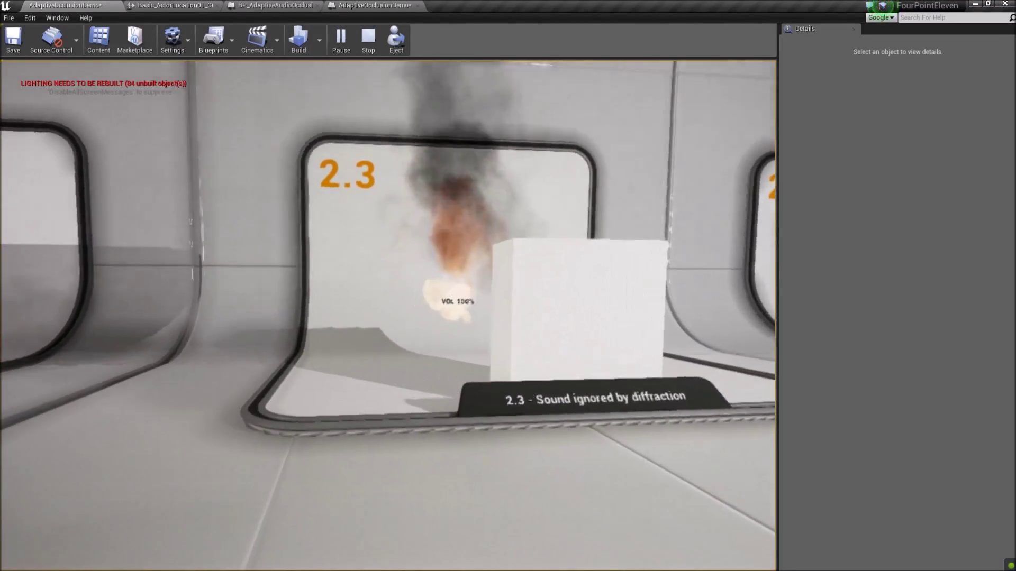
pyautogui.press('d')
pyautogui.press('a')
pyautogui.press('d')
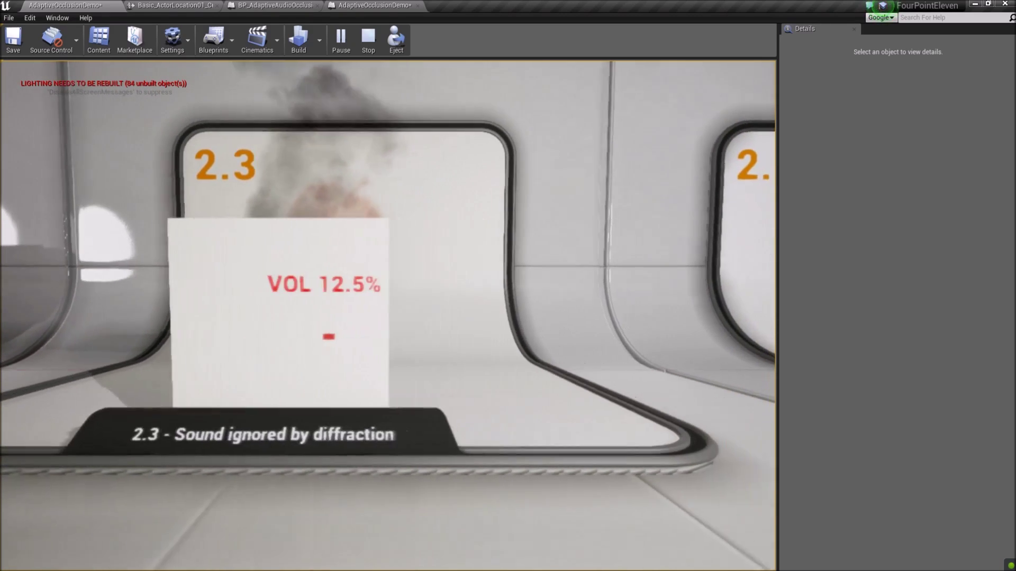
pyautogui.press('a')
pyautogui.press('d')
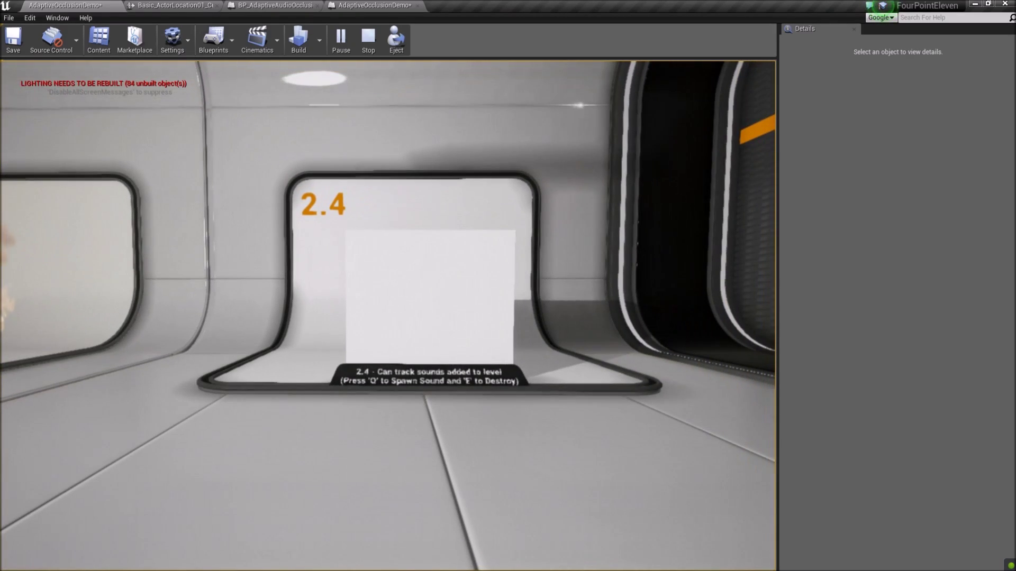
pyautogui.press('Escape')
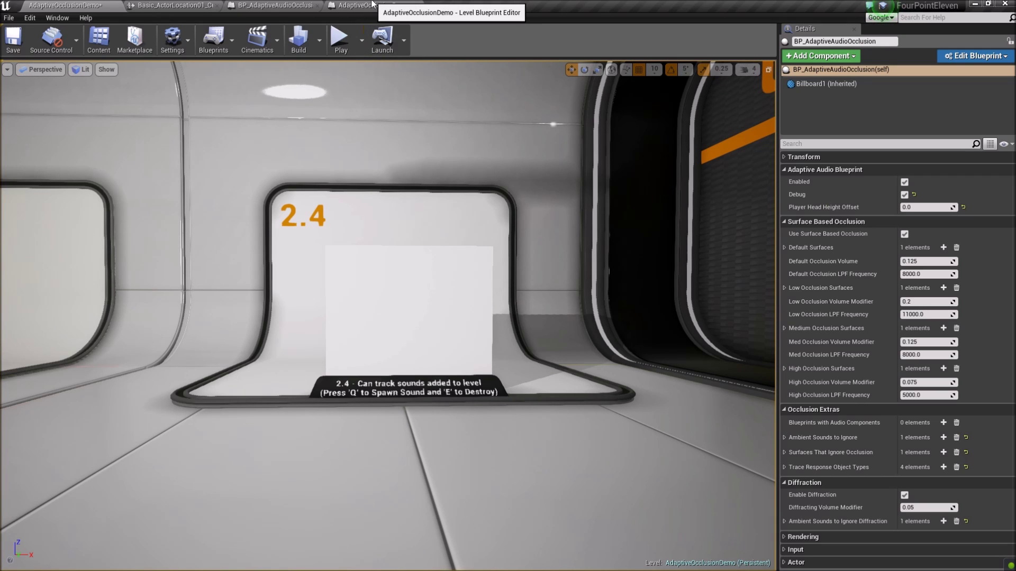
# - Inspect the Add Sound to Level Event node in the AdaptiveOcclusionDemo level blueprint, and return to the level
pyautogui.click(372, 5)
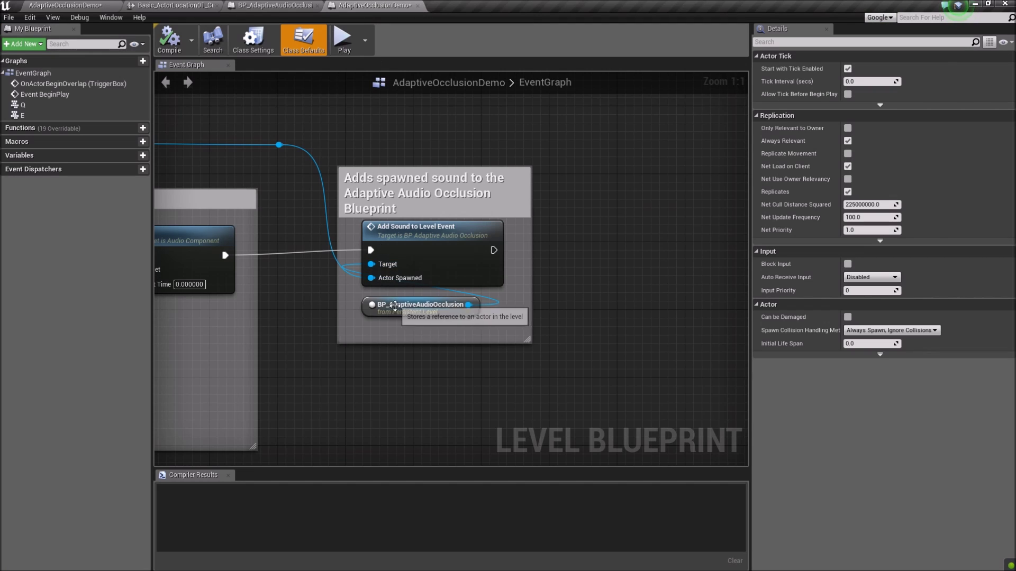
pyautogui.click(426, 255)
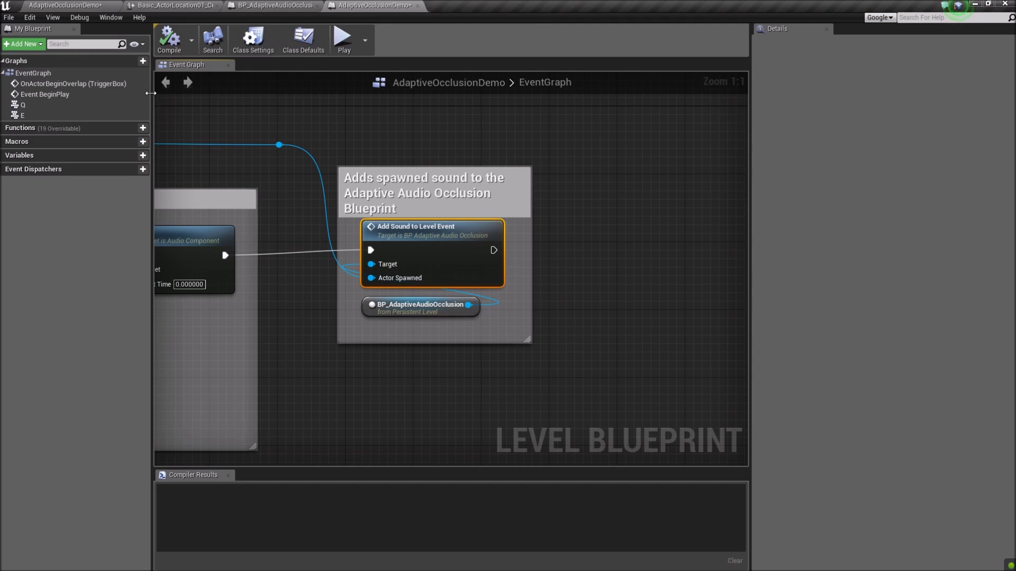
pyautogui.click(89, 6)
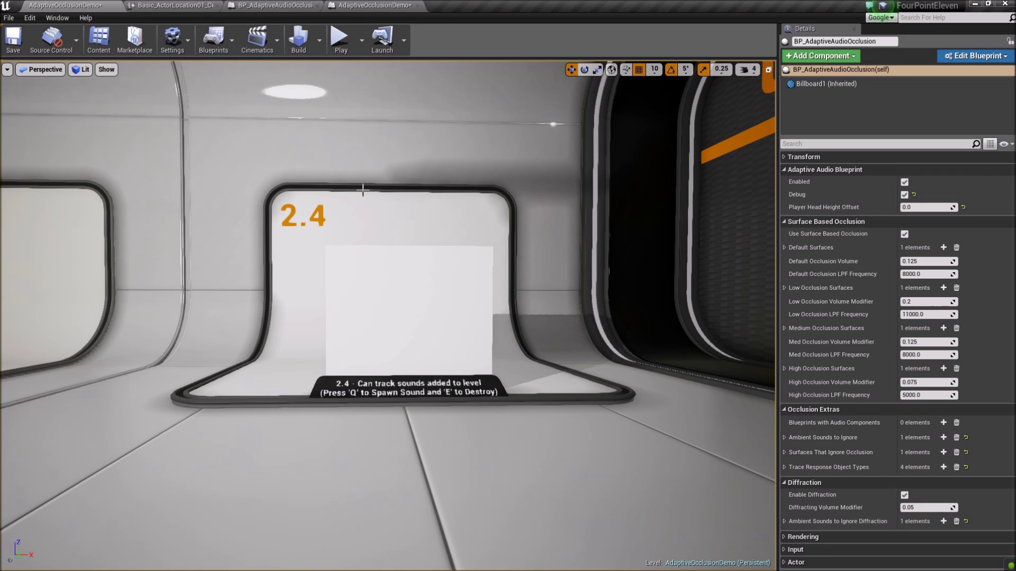
# - Run the level from the floor at display 2.4, spawn its sound and test it from in front of and beside the box
pyautogui.rightClick(419, 181)
pyautogui.click(438, 450)
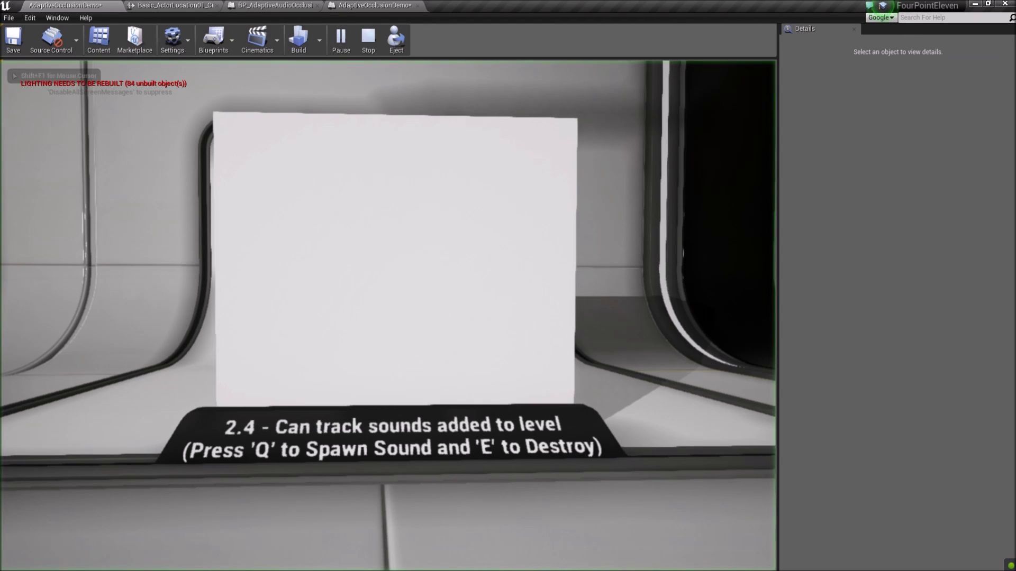
pyautogui.press('w')
pyautogui.press('q')
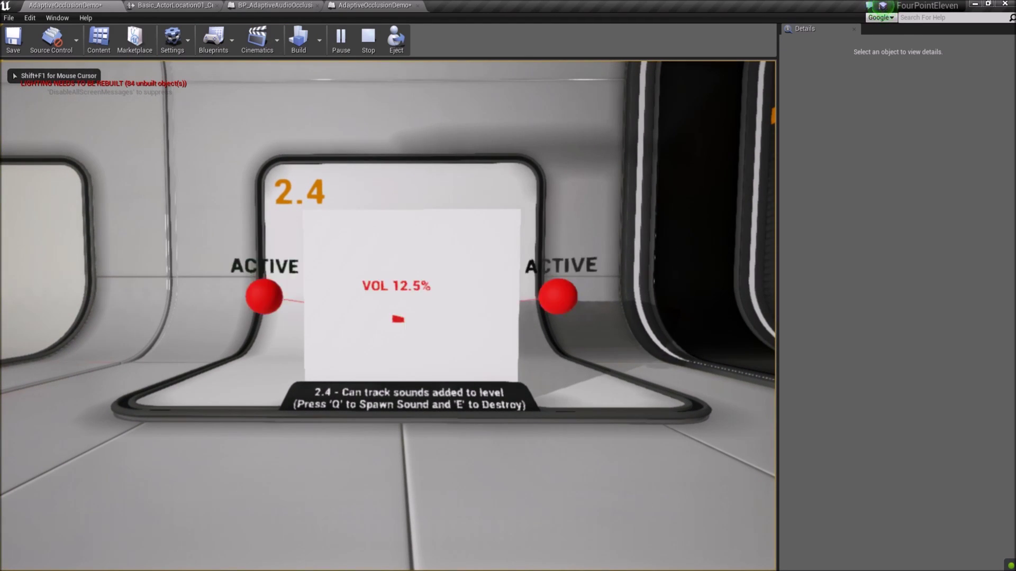
pyautogui.press('a')
pyautogui.press('d')
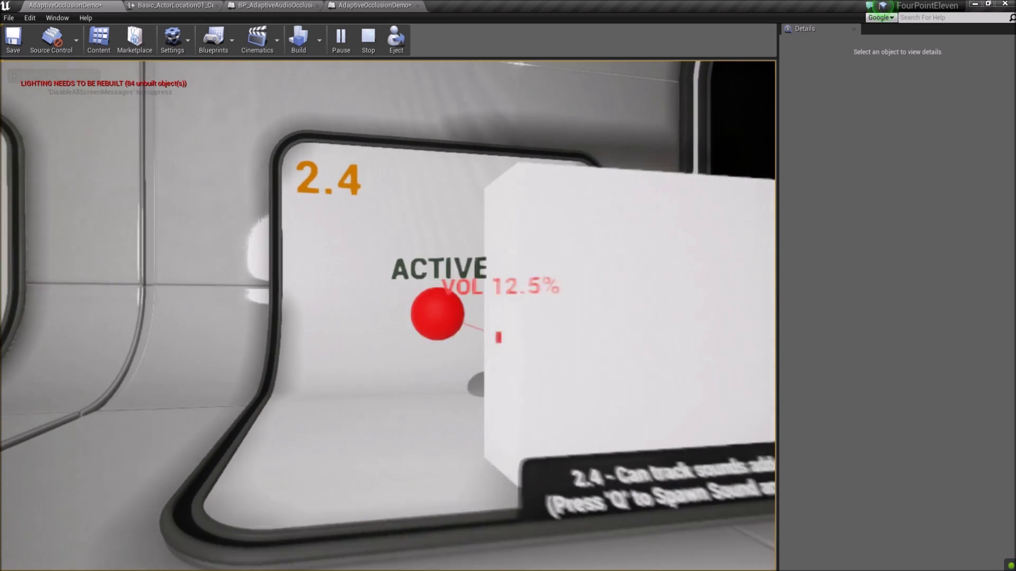
# - Destroy the spawned sound, check both sides of display 2.4's box, and end the play session
pyautogui.press('e')
pyautogui.press('d')
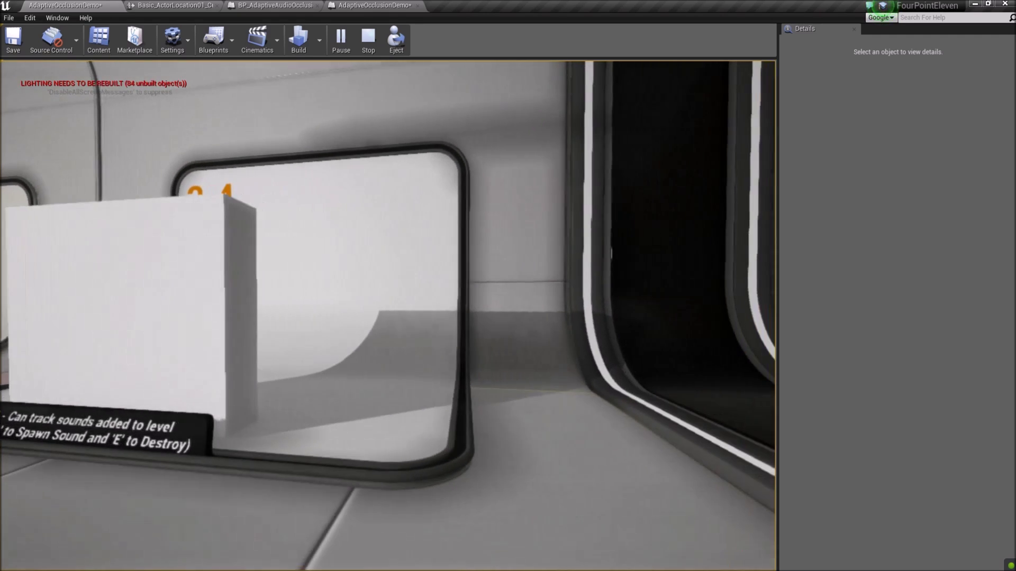
pyautogui.press('a')
pyautogui.press('Escape')
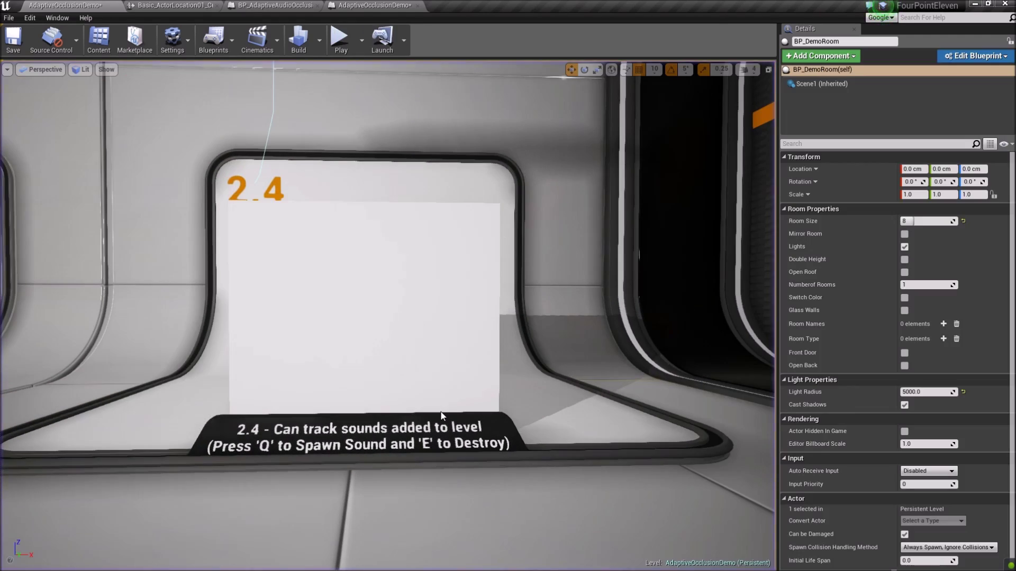